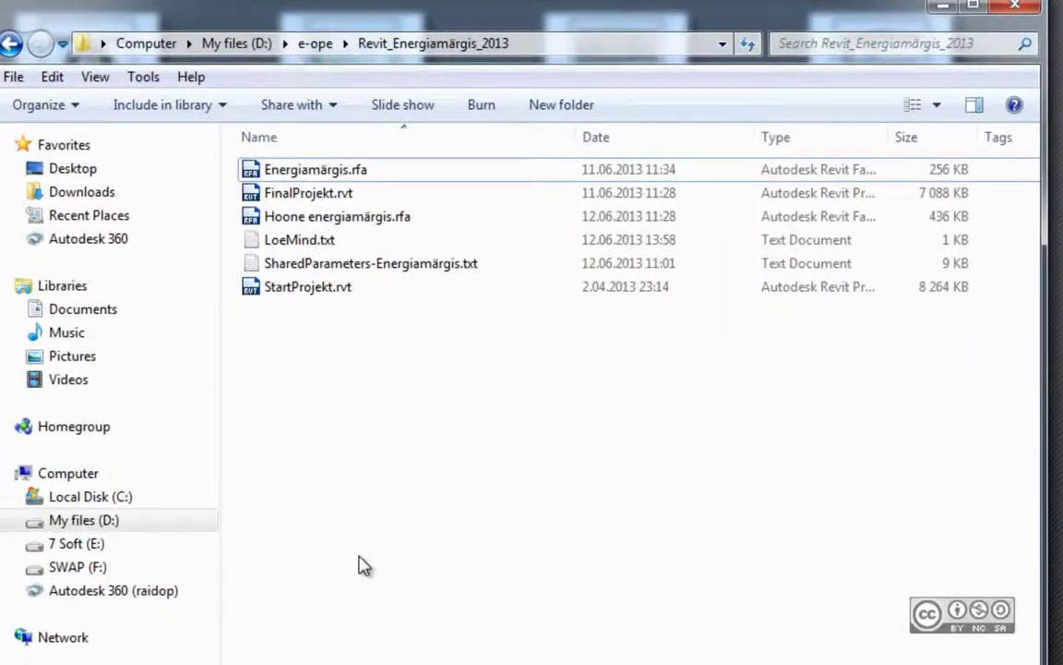
Step: Read the LoeMind.txt readme in Notepad, then bring the project folder back to the front
{"action": "double_click", "coordinate": [298, 243]}
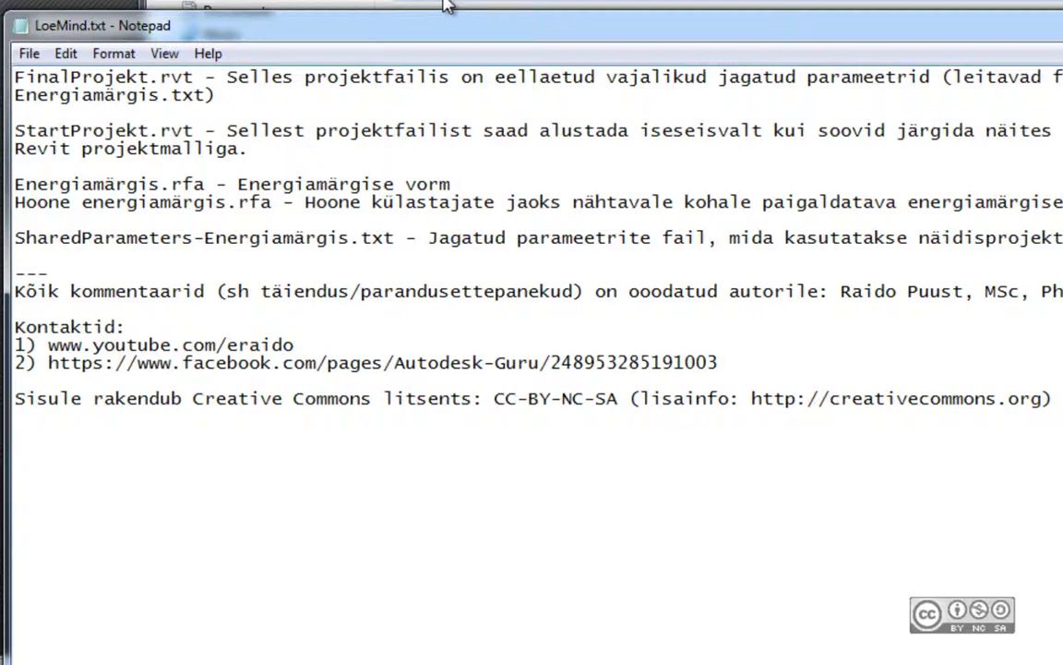
{"action": "left_click", "coordinate": [443, 8]}
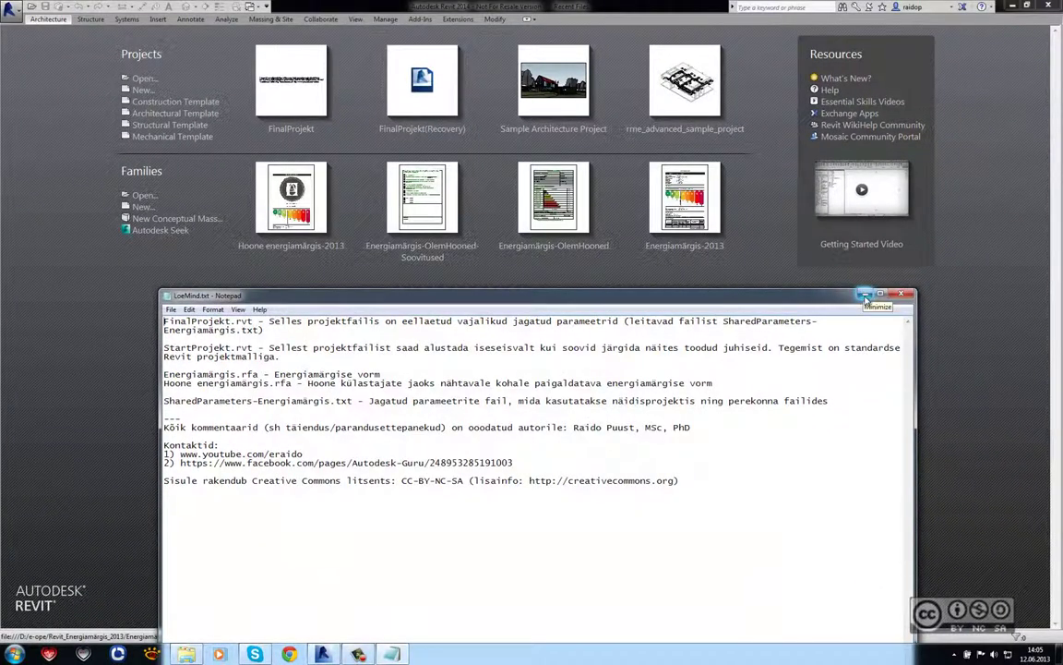
Step: Minimize Notepad and open StartProjekt.rvt in Revit
{"action": "left_click", "coordinate": [866, 294]}
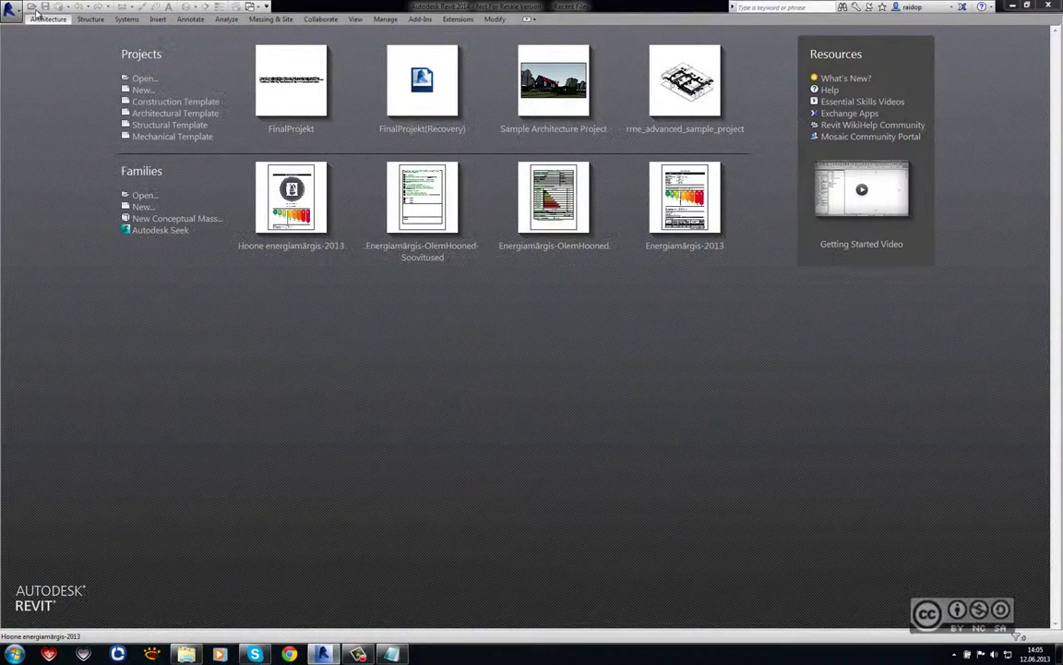
{"action": "left_click", "coordinate": [31, 6]}
{"action": "left_click", "coordinate": [263, 347]}
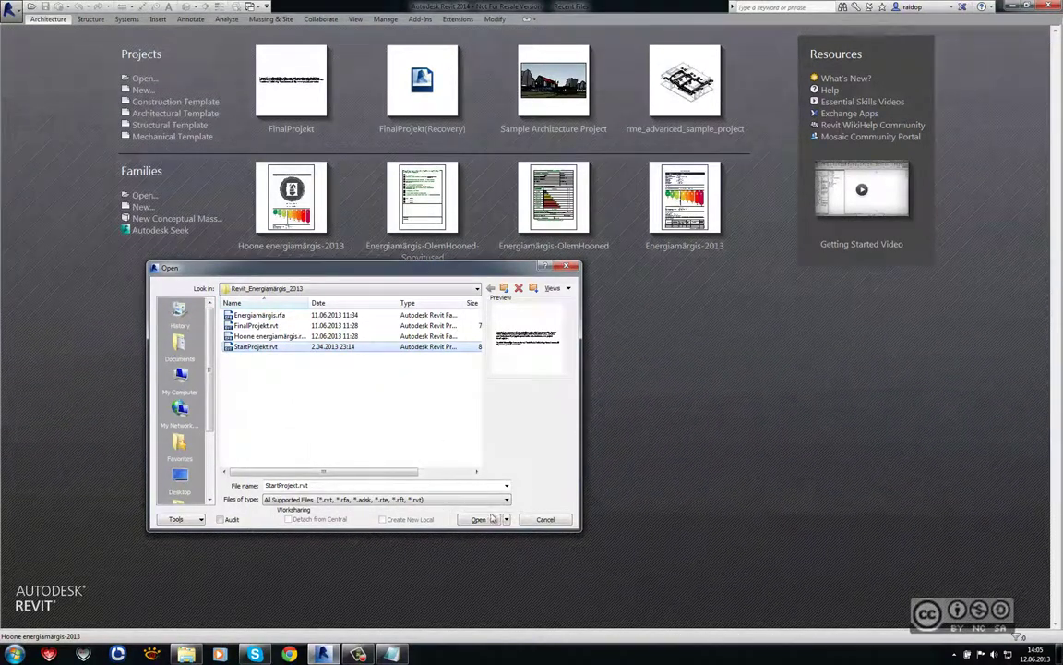
{"action": "key", "text": "Escape"}
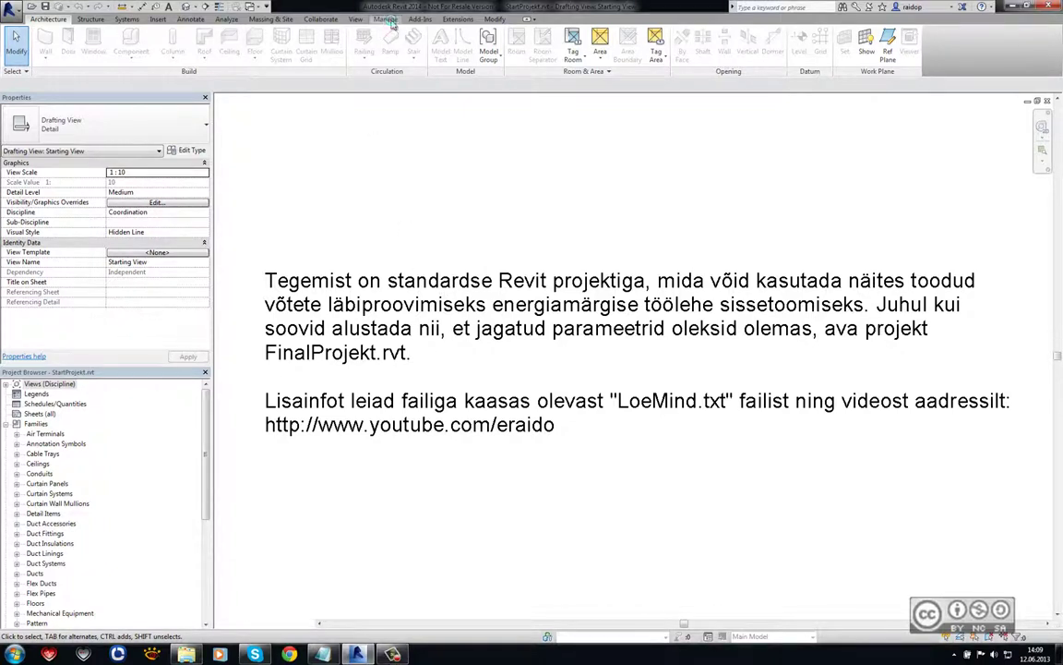
{"action": "left_click", "coordinate": [384, 21]}
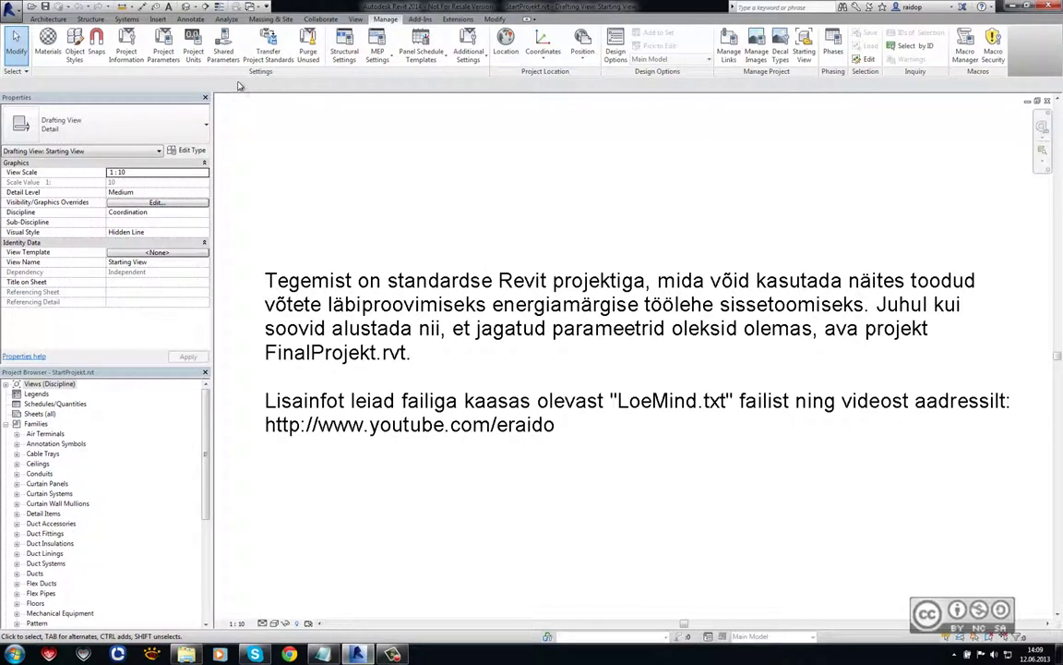
{"action": "left_click", "coordinate": [222, 44]}
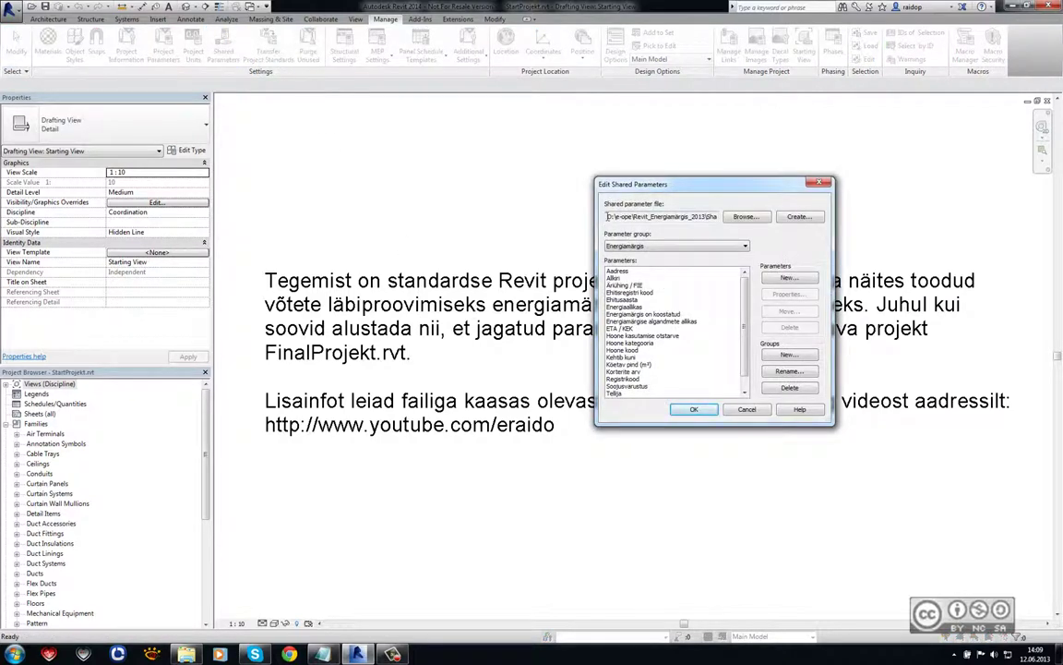
{"action": "left_click_drag", "start_coordinate": [607, 216], "coordinate": [757, 219]}
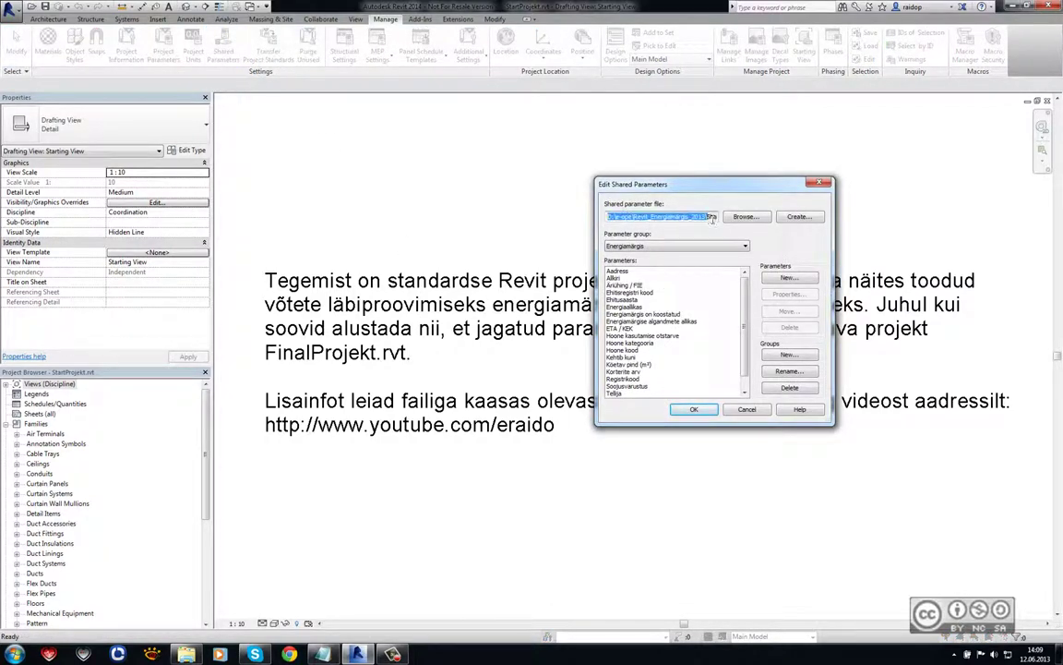
{"action": "left_click", "coordinate": [657, 218]}
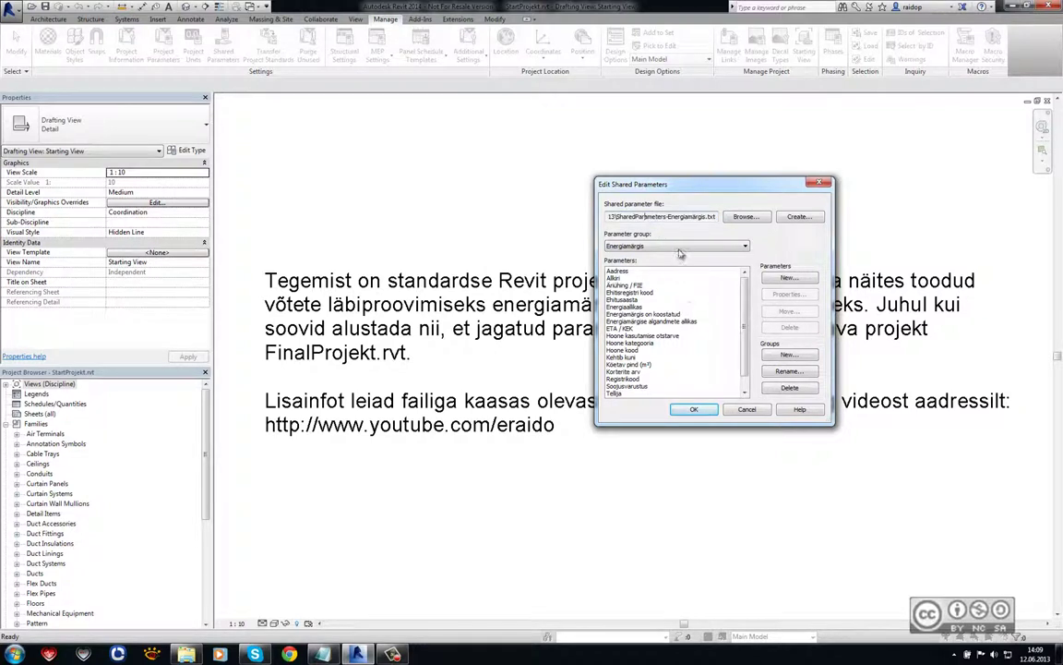
{"action": "left_click_drag", "start_coordinate": [746, 303], "coordinate": [640, 302]}
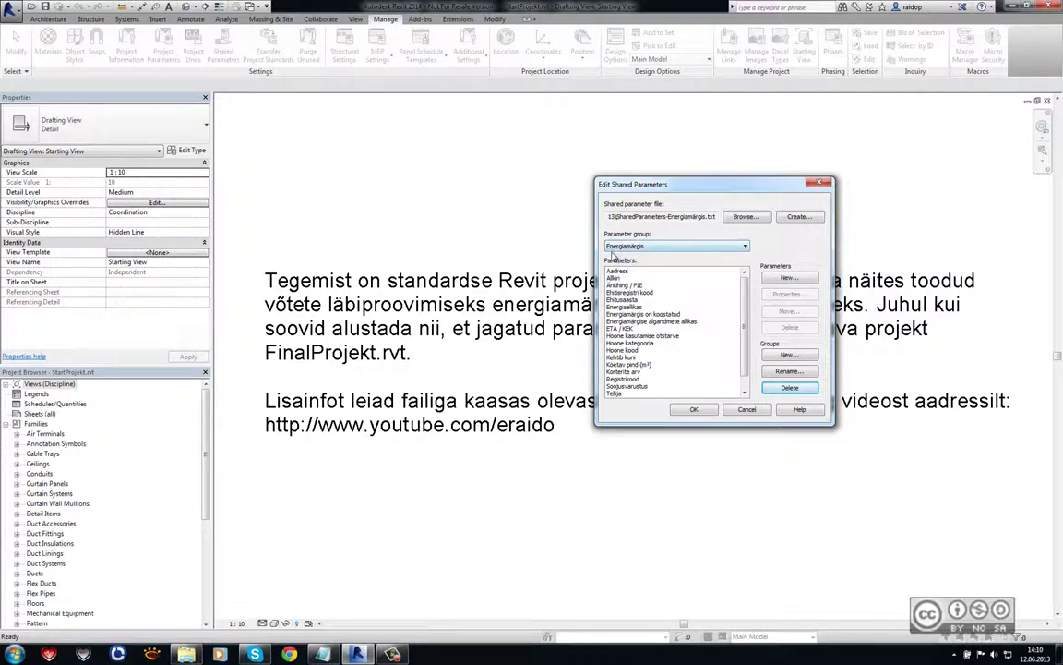
{"action": "left_click", "coordinate": [624, 271]}
{"action": "left_click", "coordinate": [670, 245]}
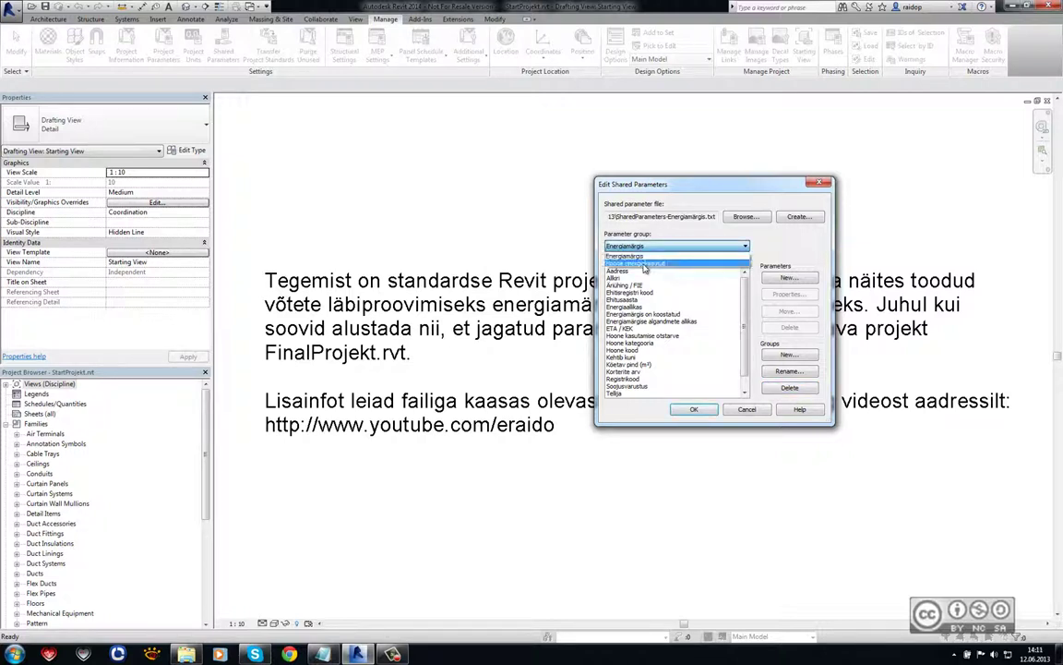
{"action": "left_click", "coordinate": [644, 266]}
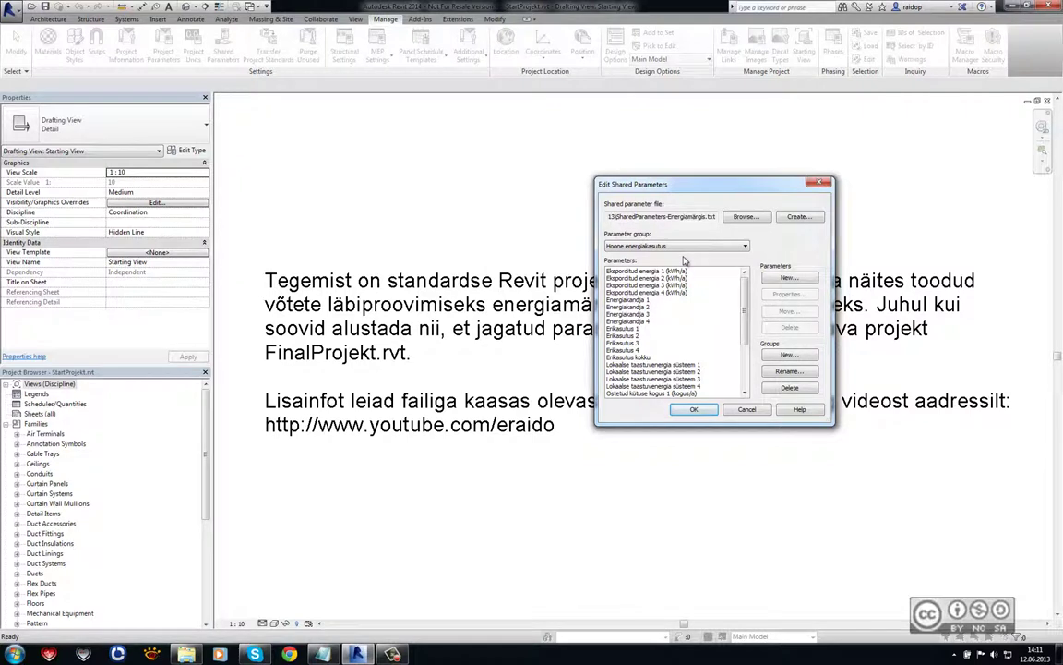
{"action": "left_click", "coordinate": [685, 247]}
{"action": "left_click", "coordinate": [747, 409]}
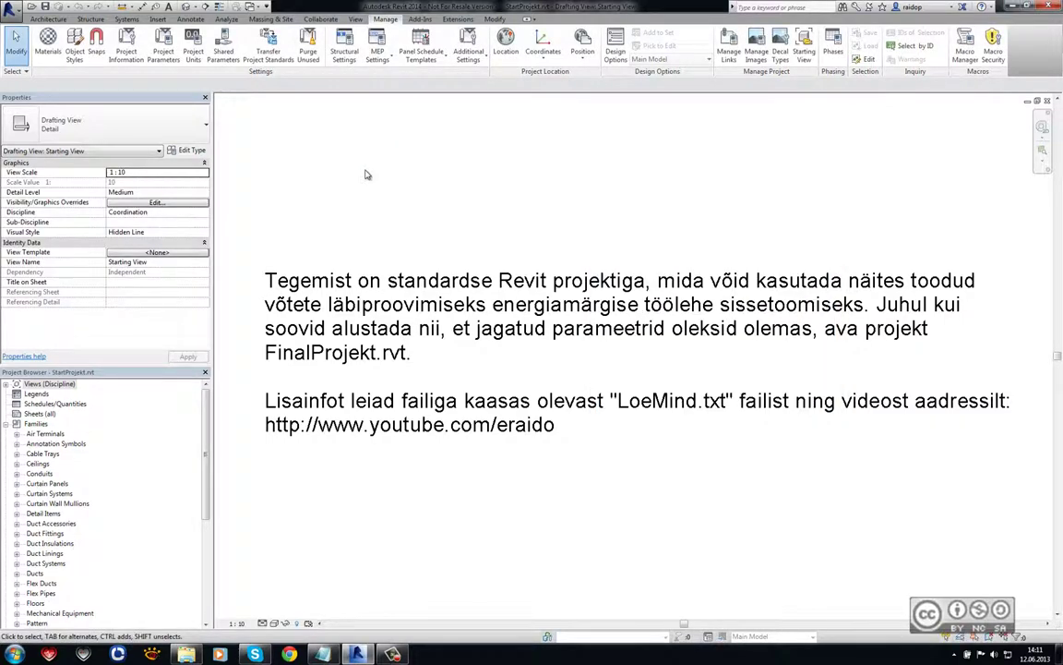
Step: Add a new project parameter using the shared parameter Aadress
{"action": "left_click", "coordinate": [163, 52]}
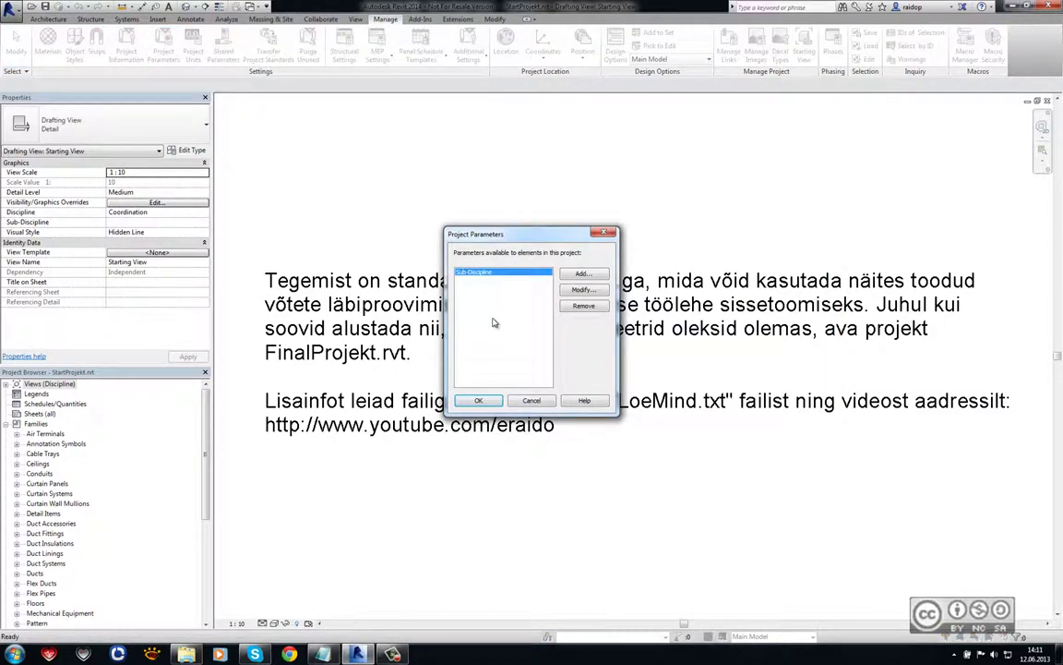
{"action": "left_click", "coordinate": [581, 274]}
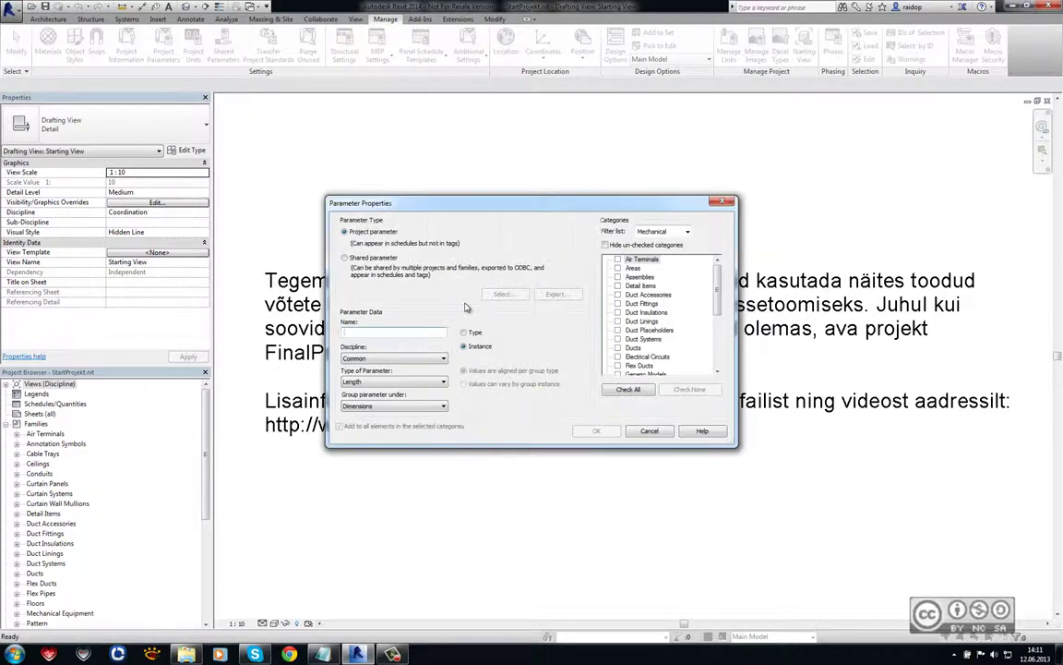
{"action": "left_click_drag", "start_coordinate": [375, 180], "coordinate": [413, 205]}
{"action": "left_click", "coordinate": [374, 261]}
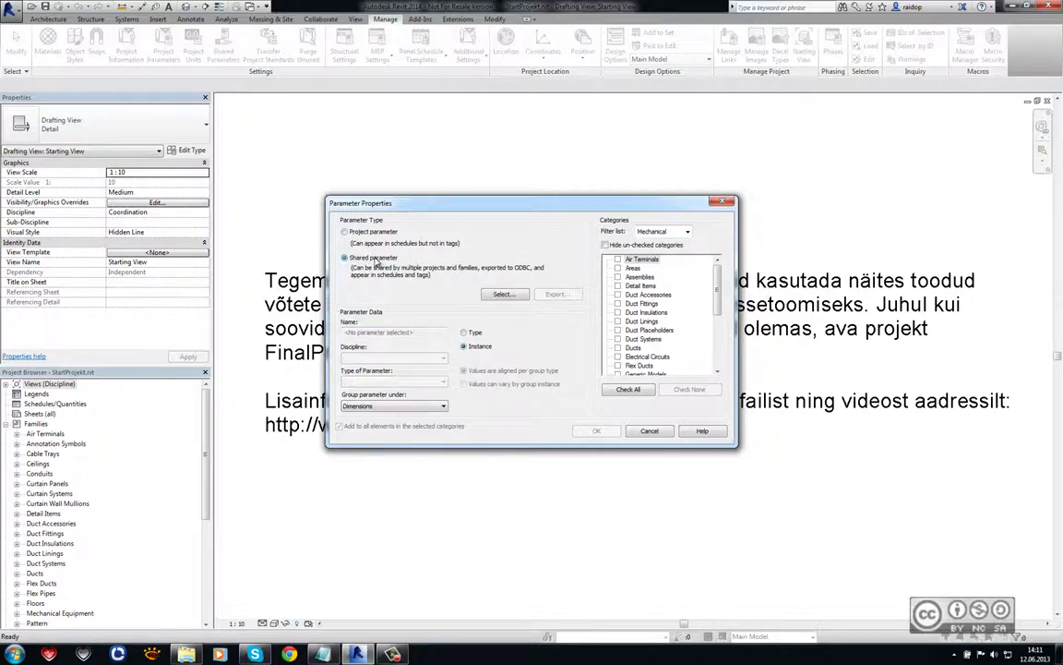
{"action": "left_click", "coordinate": [503, 293]}
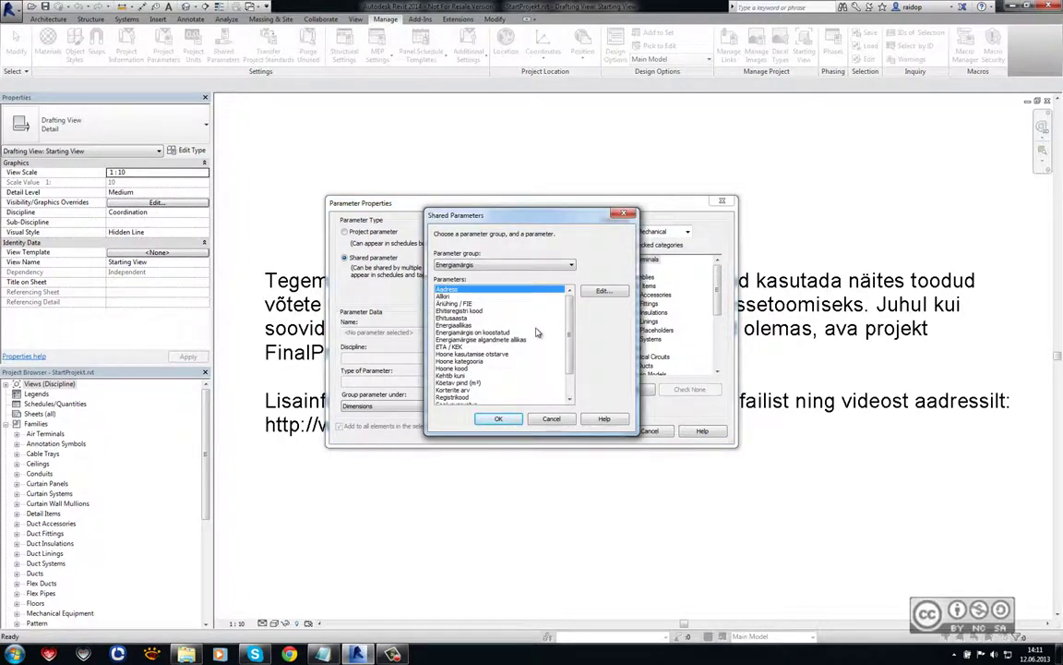
{"action": "left_click", "coordinate": [466, 303]}
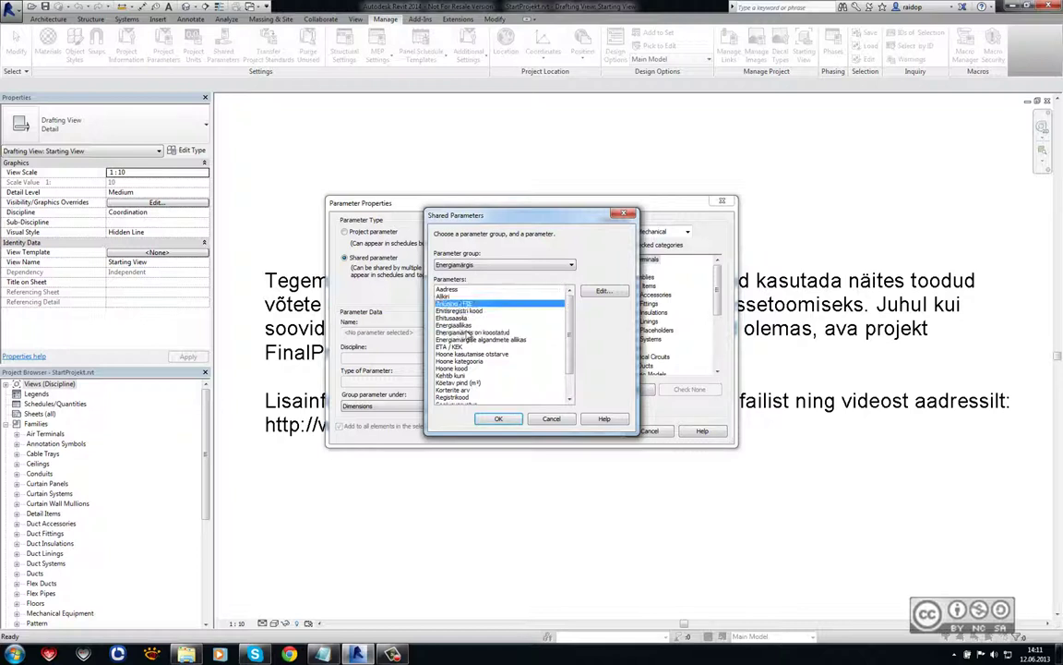
{"action": "left_click", "coordinate": [461, 289]}
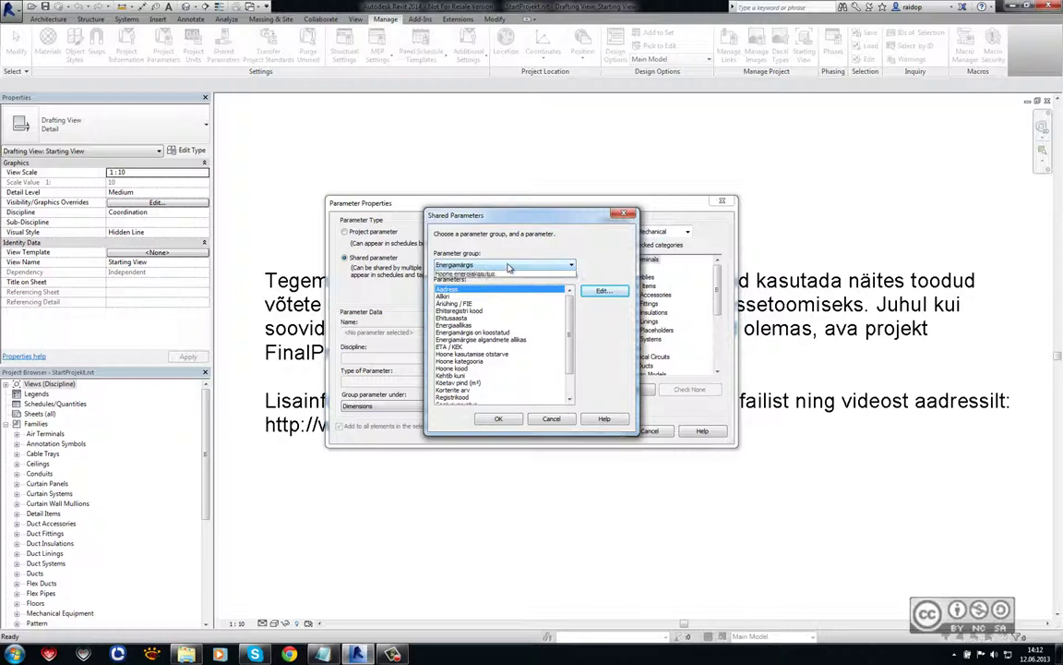
{"action": "left_click", "coordinate": [509, 267]}
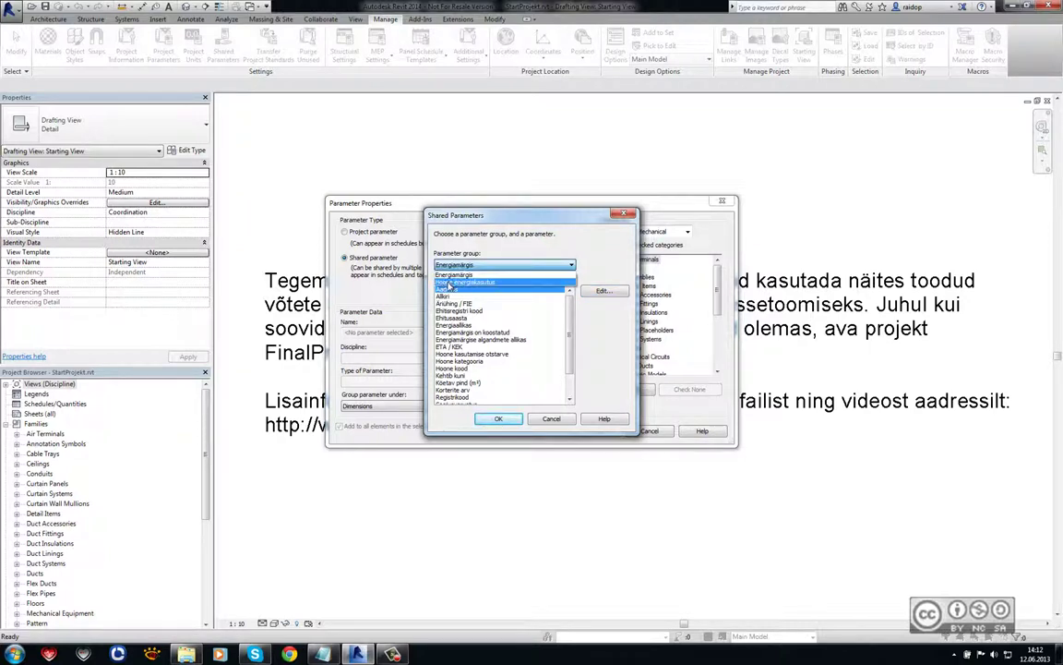
{"action": "left_click", "coordinate": [473, 289]}
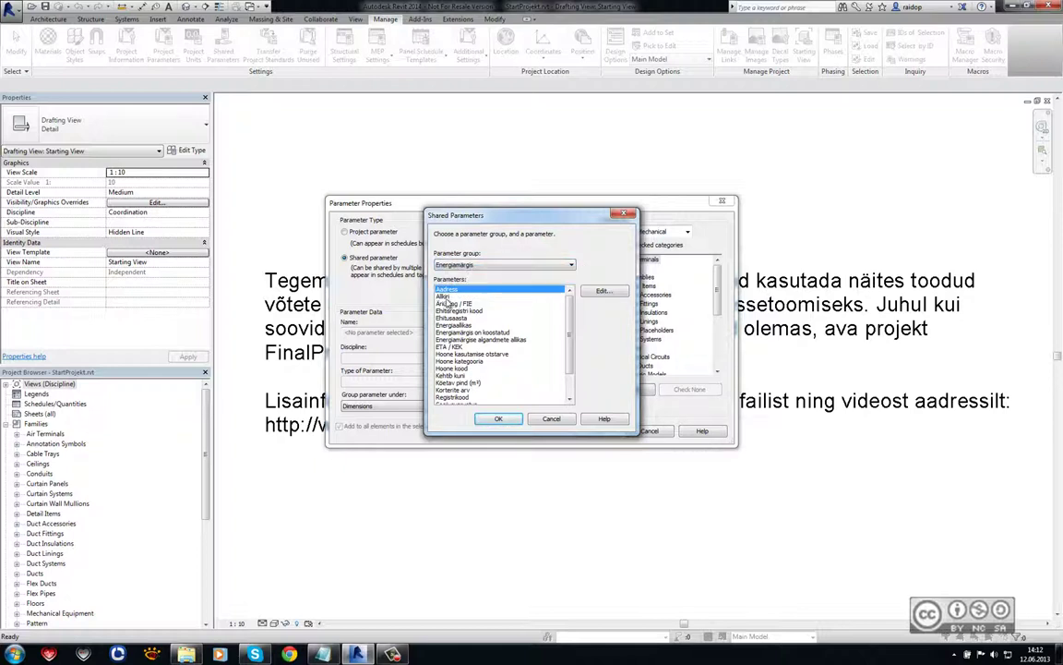
{"action": "left_click", "coordinate": [474, 296]}
{"action": "left_click", "coordinate": [492, 418]}
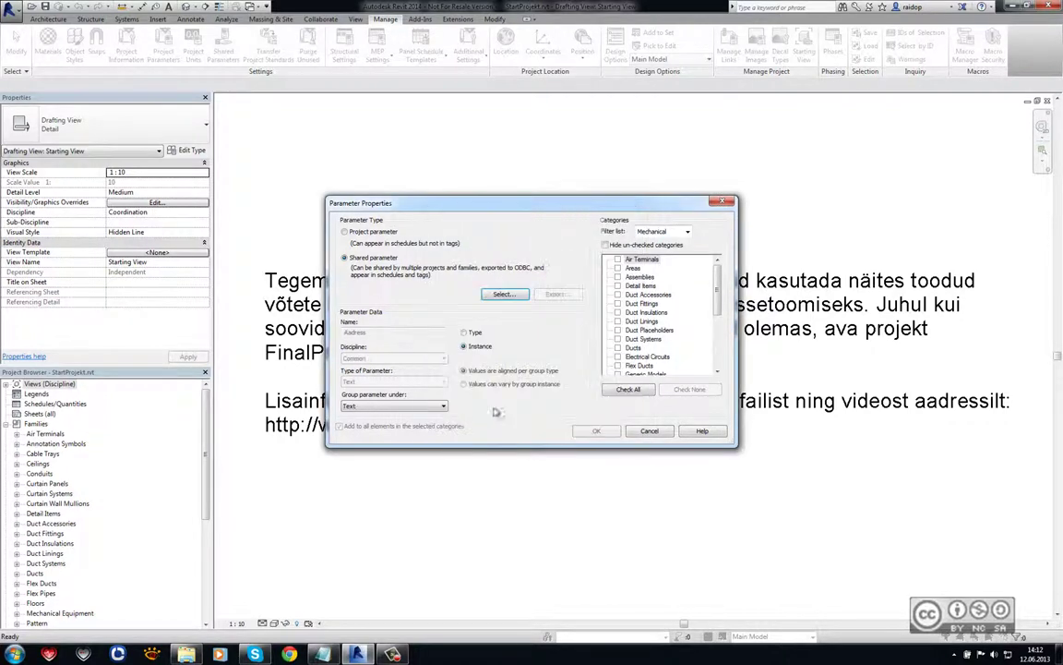
Step: Group Aadress under Energy Analysis, apply it to Project Information, and confirm
{"action": "left_click", "coordinate": [441, 407]}
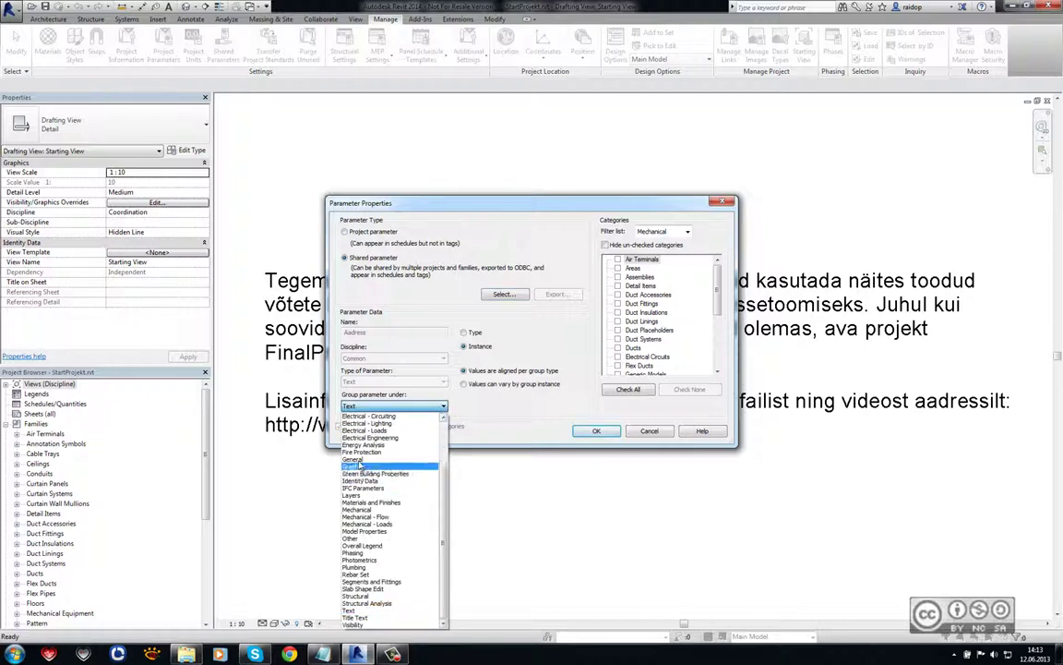
{"action": "left_click", "coordinate": [365, 444]}
{"action": "left_click", "coordinate": [720, 287]}
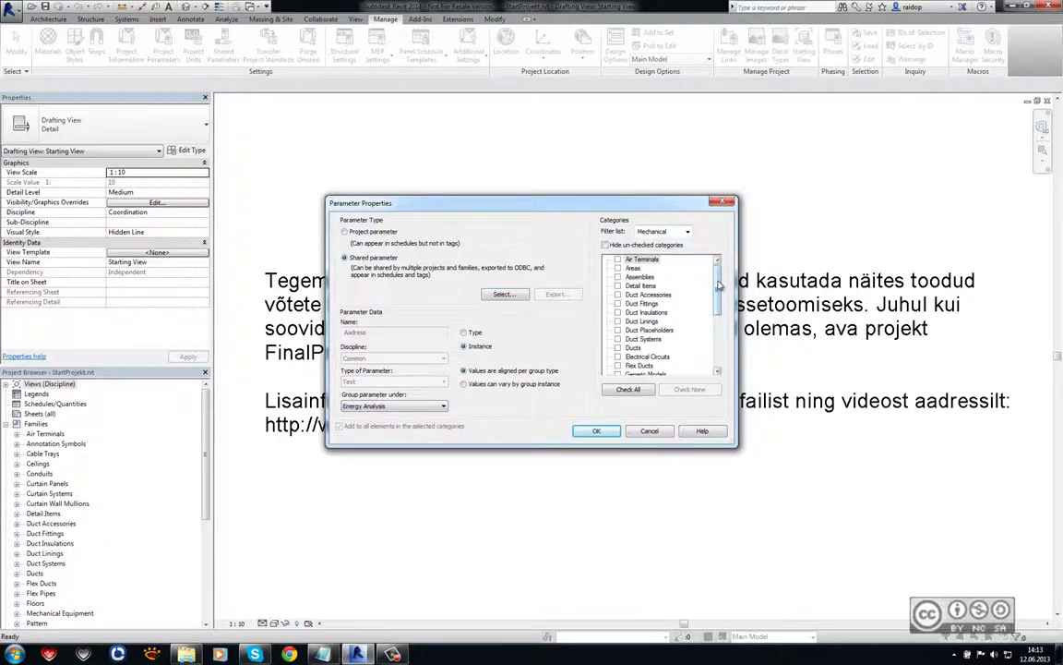
{"action": "left_click_drag", "start_coordinate": [719, 287], "coordinate": [719, 334]}
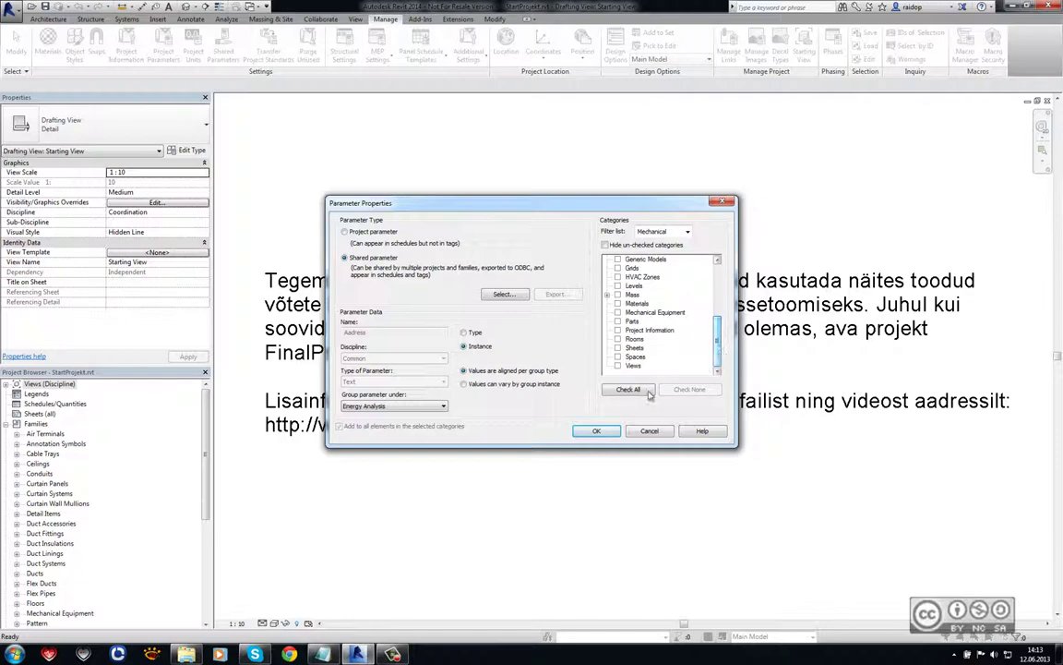
{"action": "left_click", "coordinate": [618, 329]}
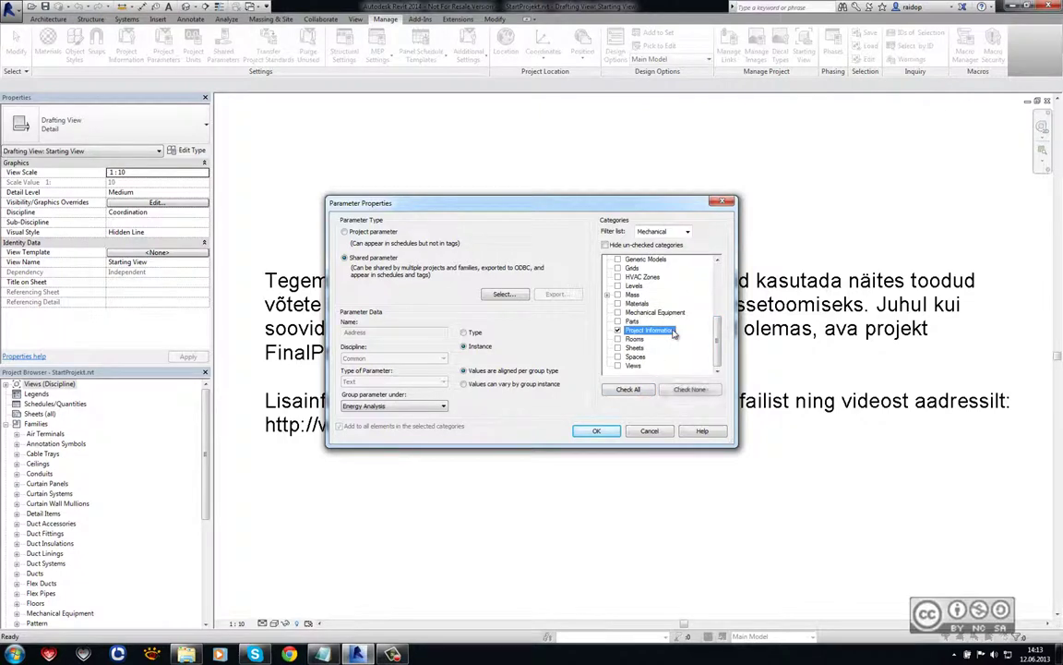
{"action": "left_click", "coordinate": [596, 431]}
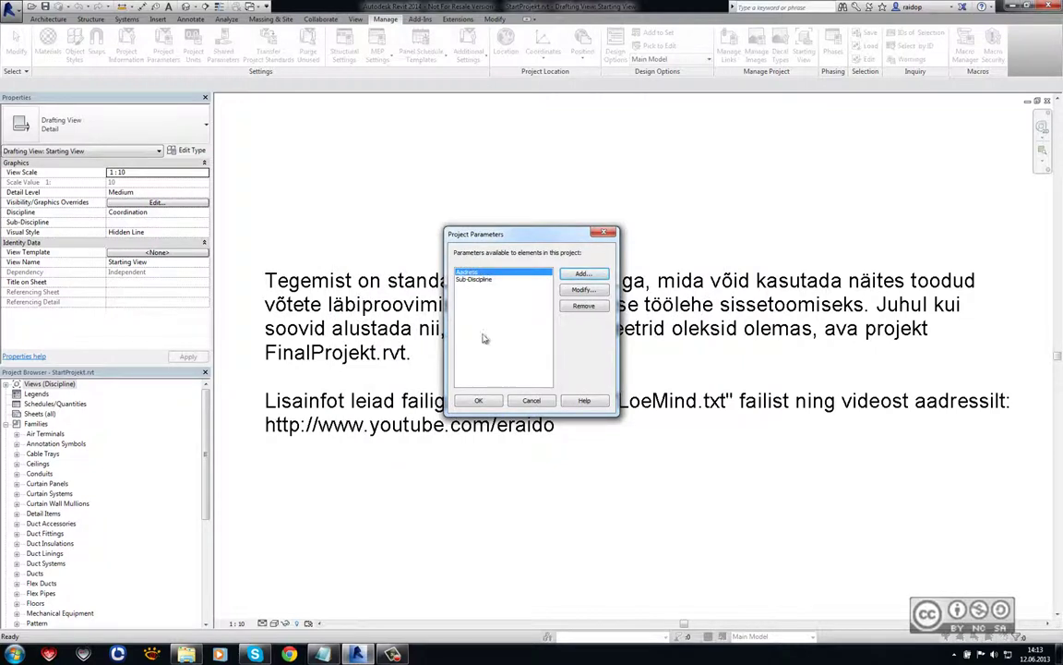
Step: Add a project parameter using shared parameter Energiakandja 1 from the Hoone energiakasutus group
{"action": "left_click", "coordinate": [584, 274]}
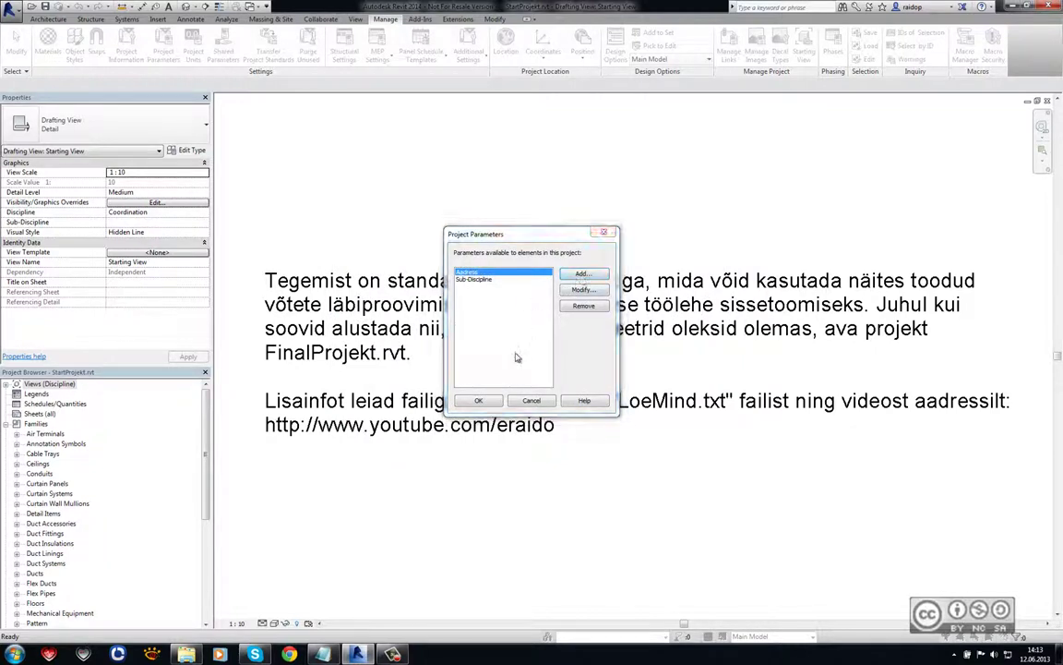
{"action": "left_click", "coordinate": [503, 294]}
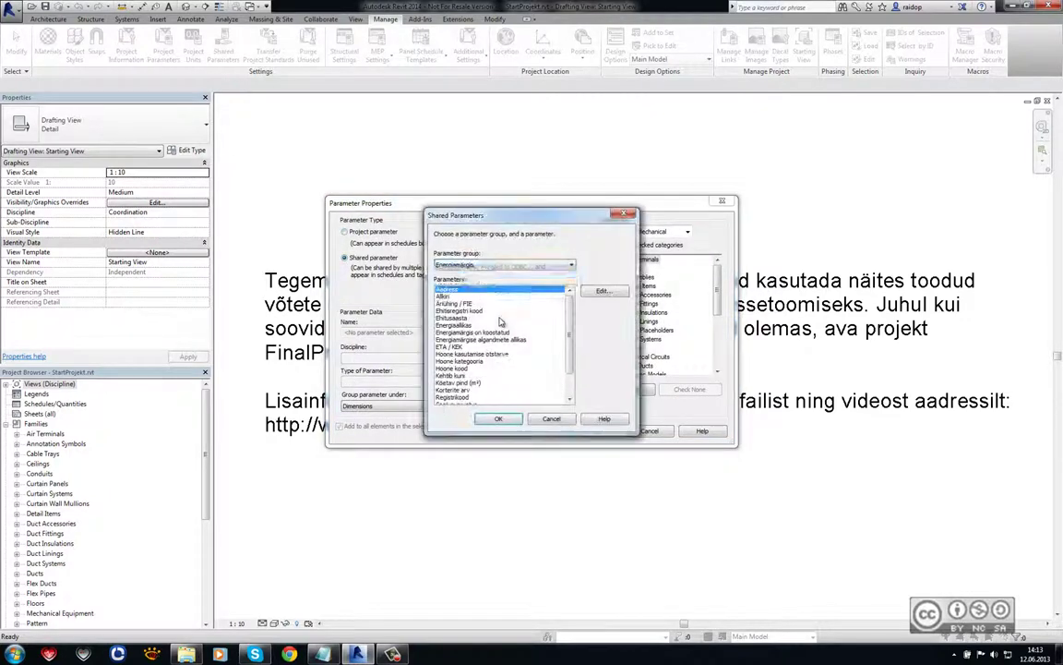
{"action": "left_click", "coordinate": [466, 265]}
{"action": "left_click", "coordinate": [466, 283]}
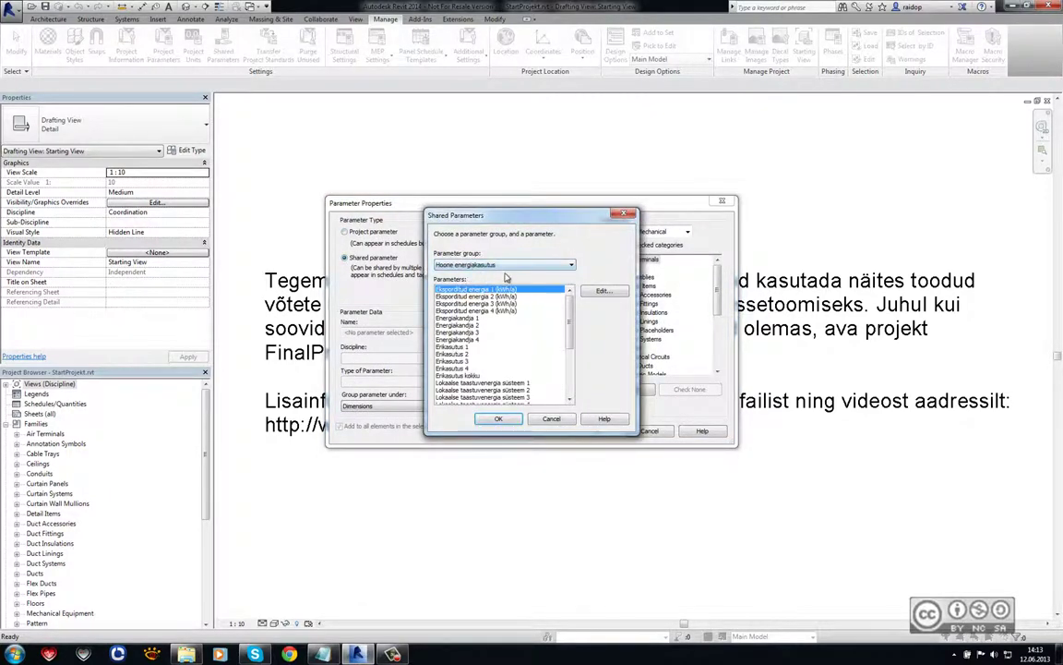
{"action": "left_click", "coordinate": [461, 317]}
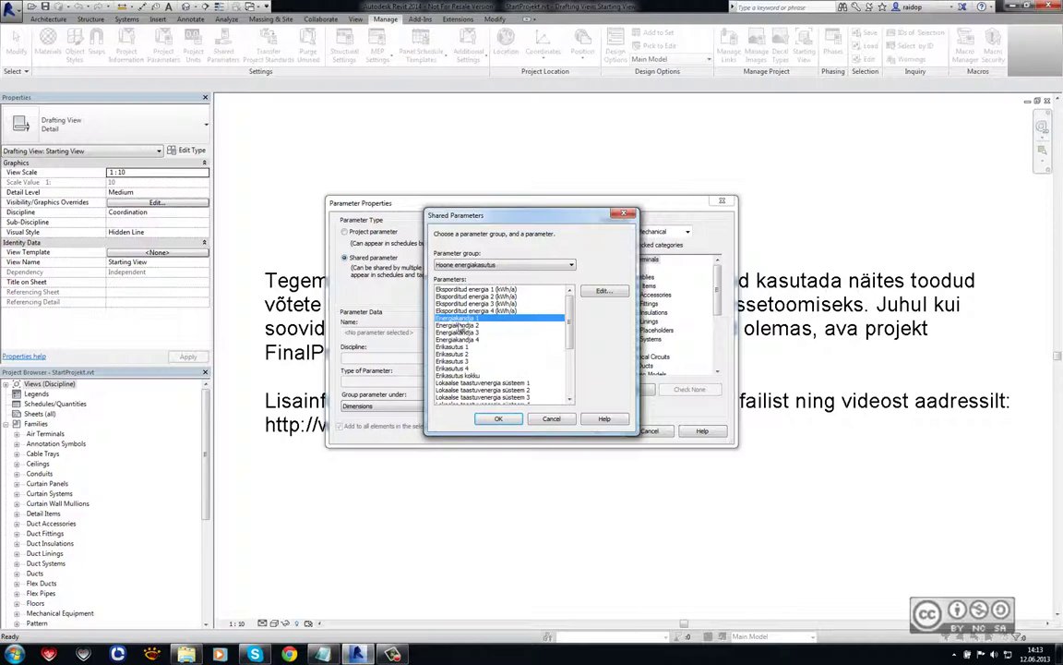
{"action": "left_click", "coordinate": [496, 420]}
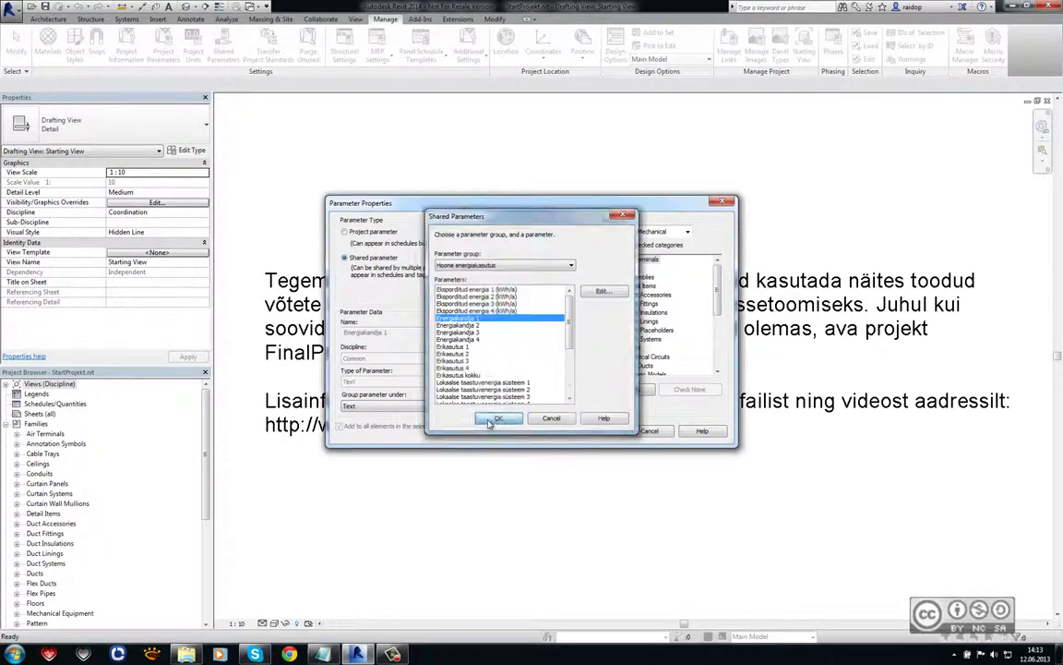
Step: Group Energiakandja 1 under Energy Analysis for Sheets, then close Project Parameters
{"action": "left_click", "coordinate": [369, 406]}
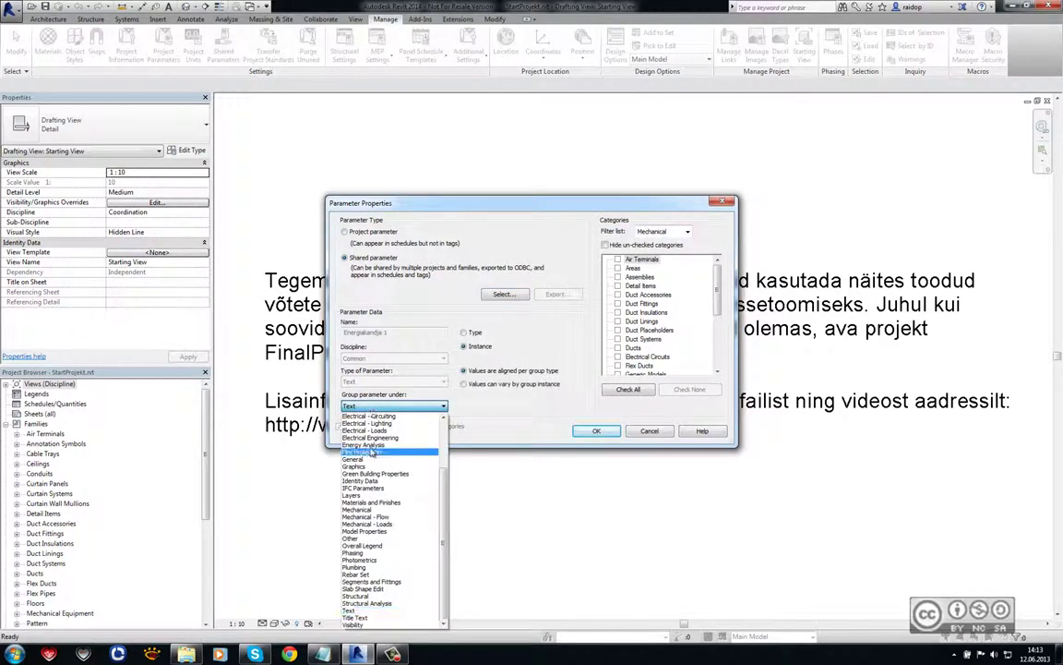
{"action": "left_click", "coordinate": [363, 444]}
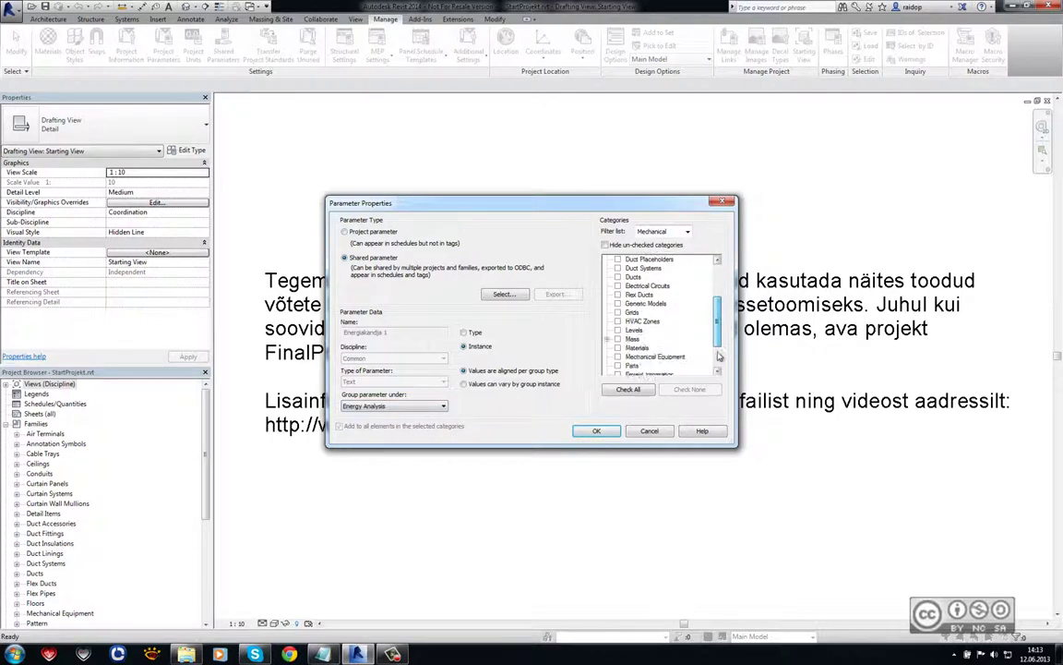
{"action": "scroll", "coordinate": [665, 314], "scroll_direction": "down", "scroll_amount": 5}
{"action": "left_click", "coordinate": [618, 347]}
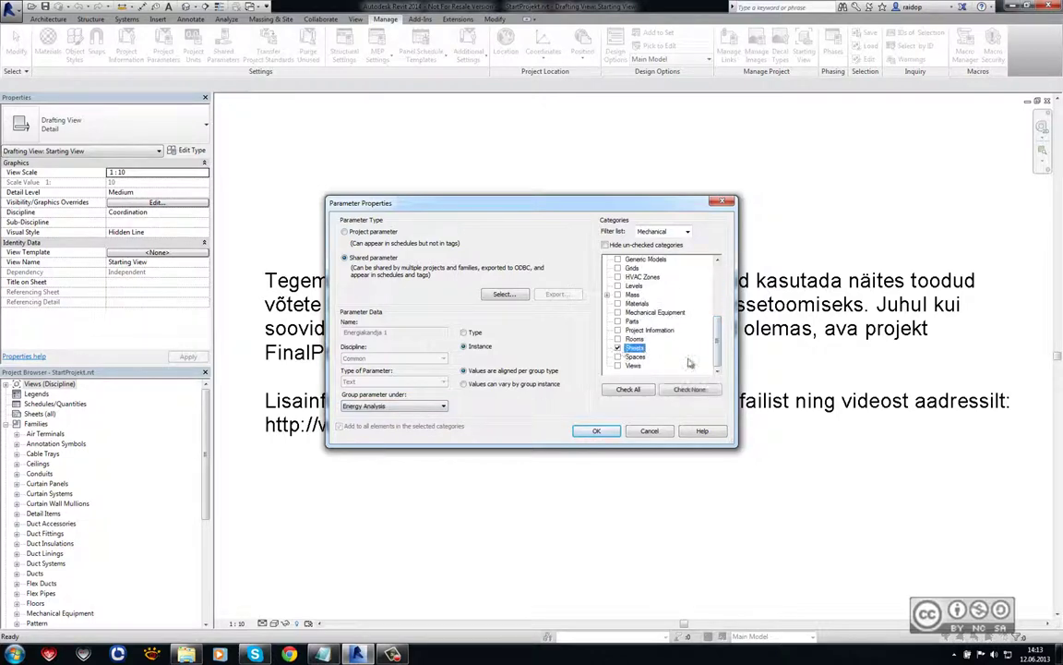
{"action": "left_click", "coordinate": [597, 432]}
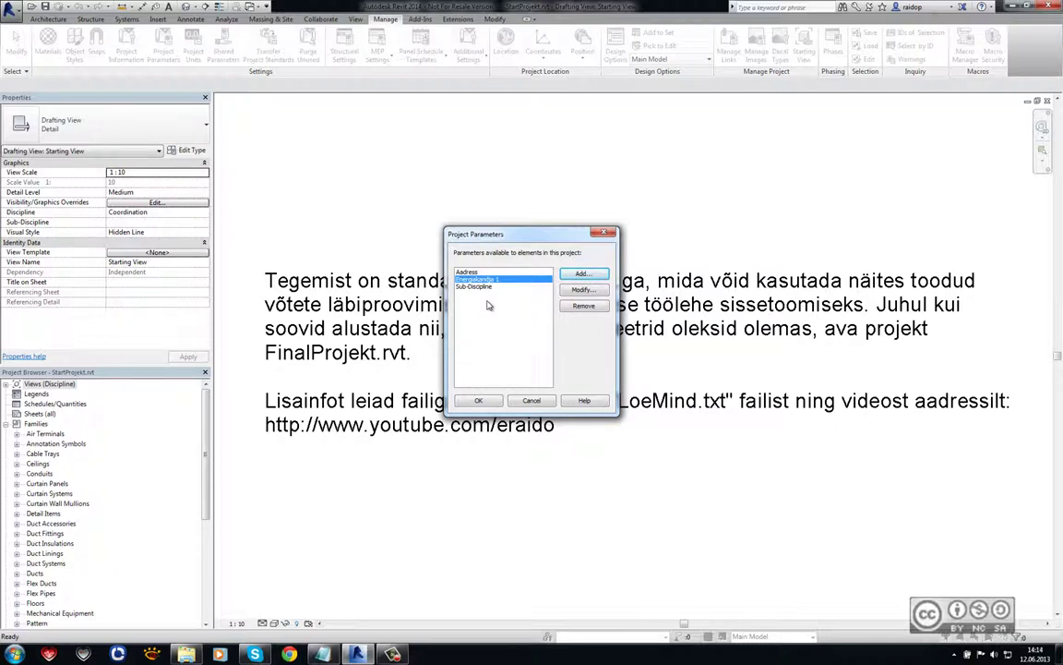
{"action": "key", "text": "Return"}
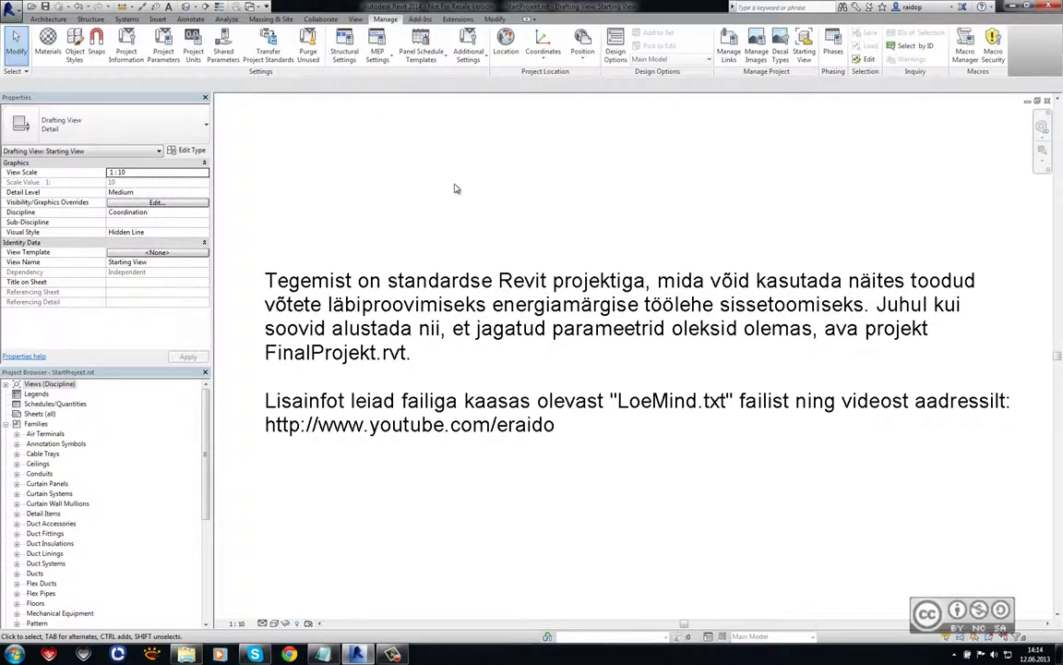
{"action": "left_click", "coordinate": [127, 46]}
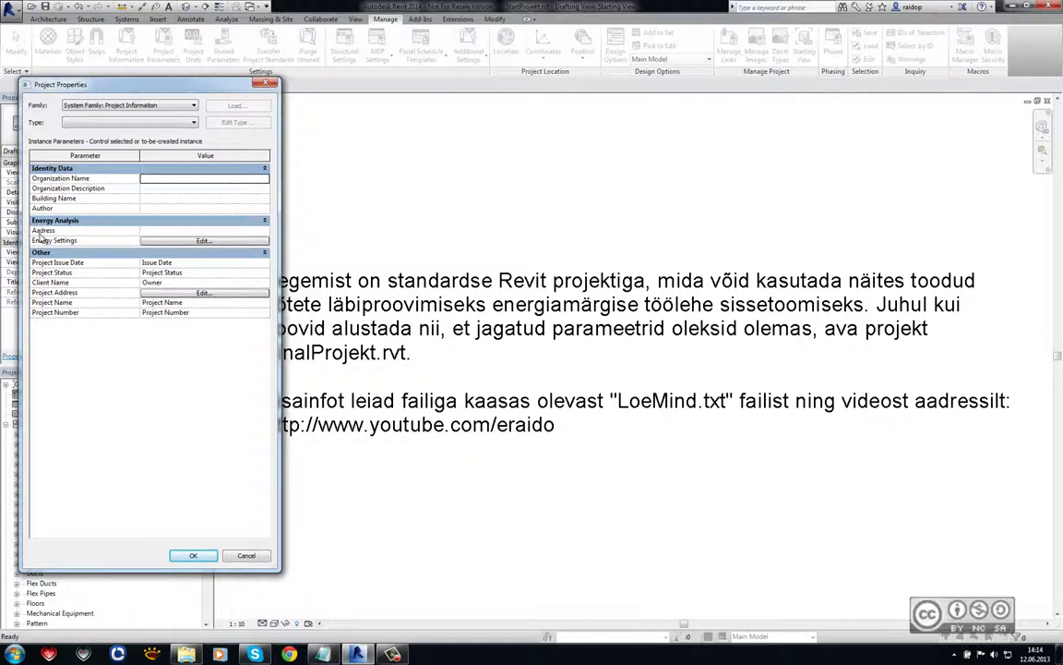
{"action": "left_click", "coordinate": [247, 555]}
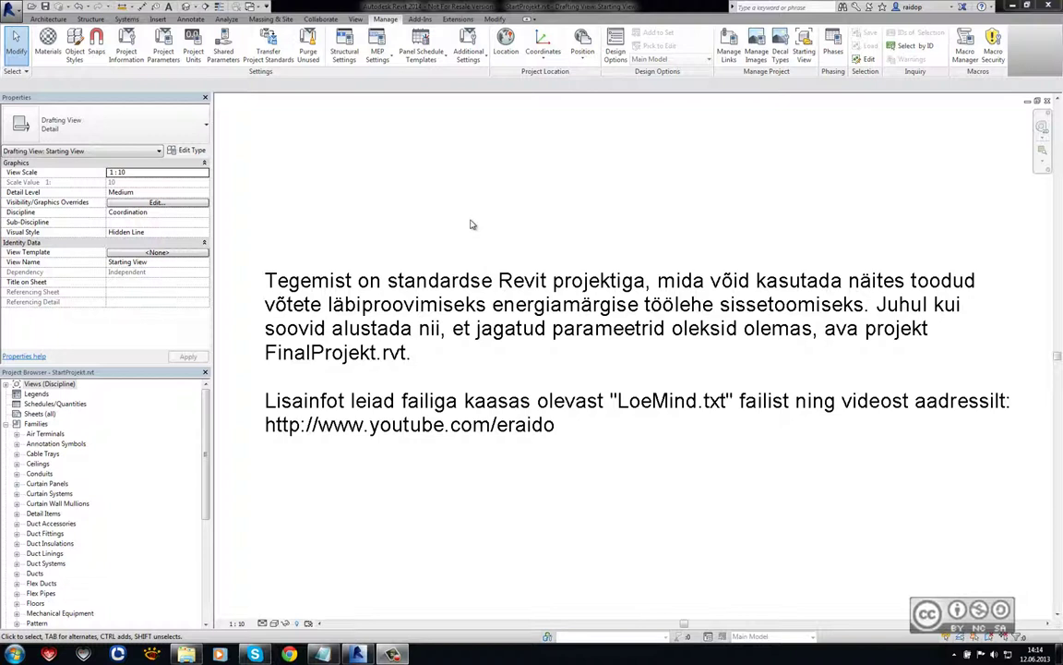
Step: Close StartProjekt and open FinalProjekt.rvt
{"action": "left_click", "coordinate": [1049, 102]}
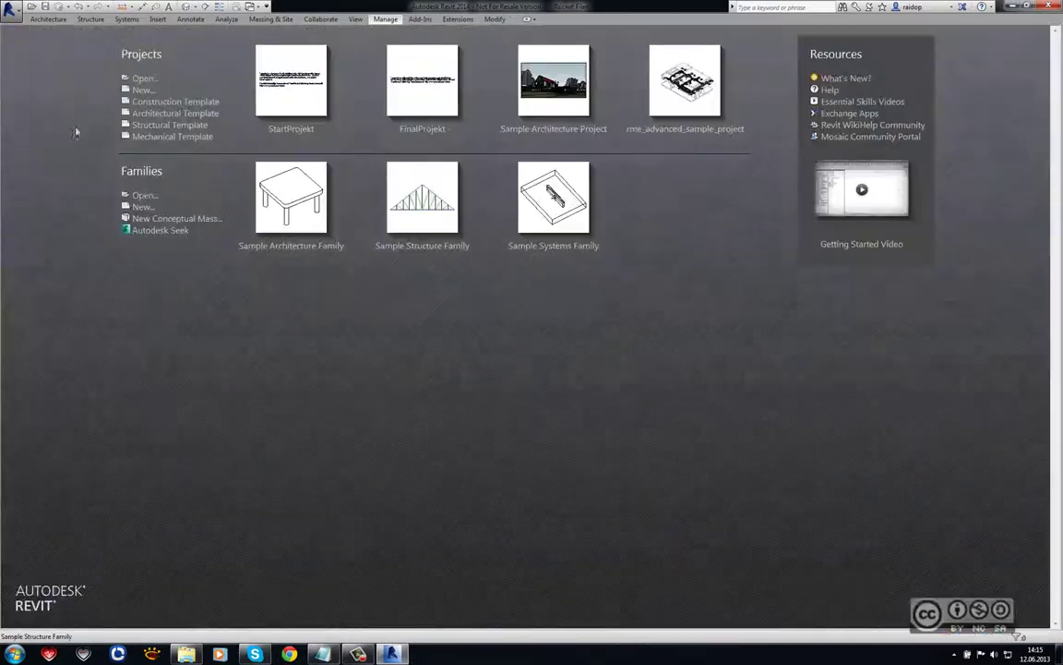
{"action": "left_click", "coordinate": [31, 7]}
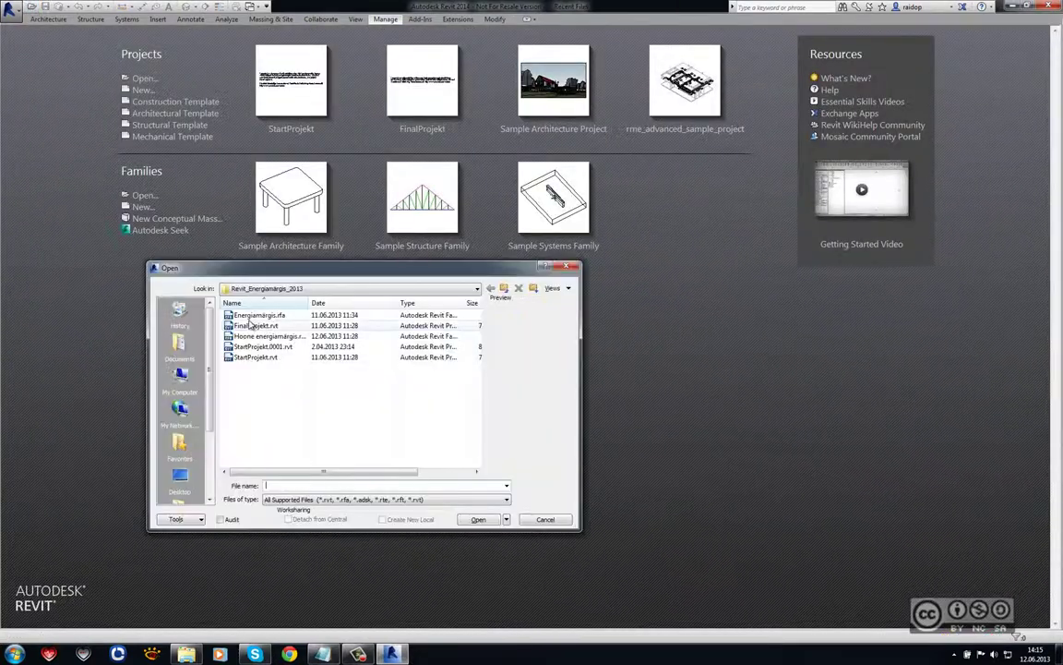
{"action": "left_click", "coordinate": [255, 325]}
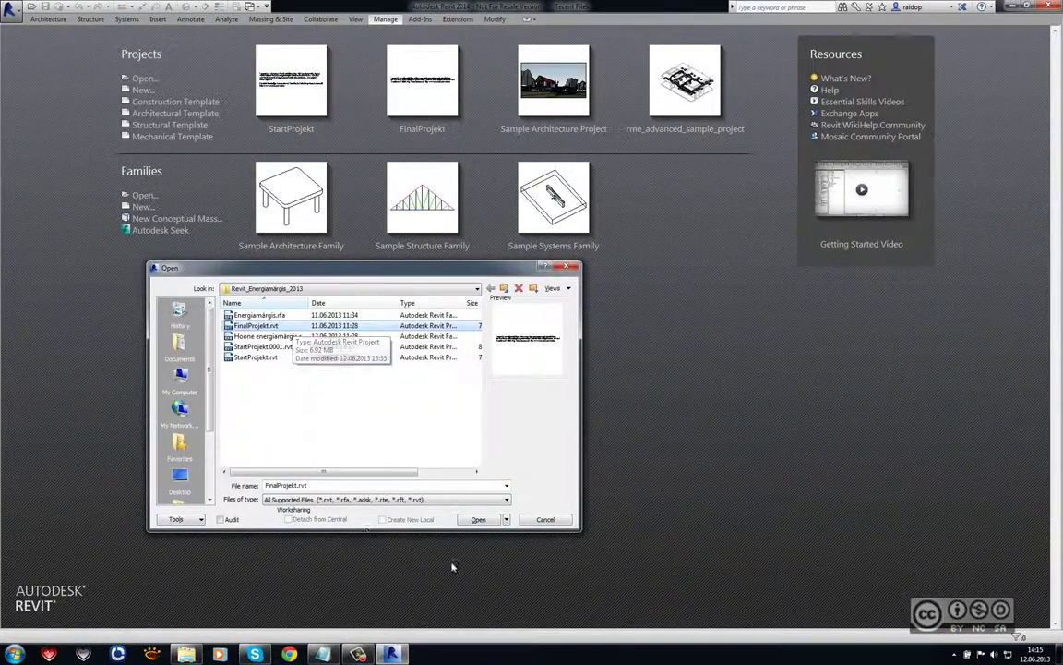
{"action": "left_click", "coordinate": [478, 519]}
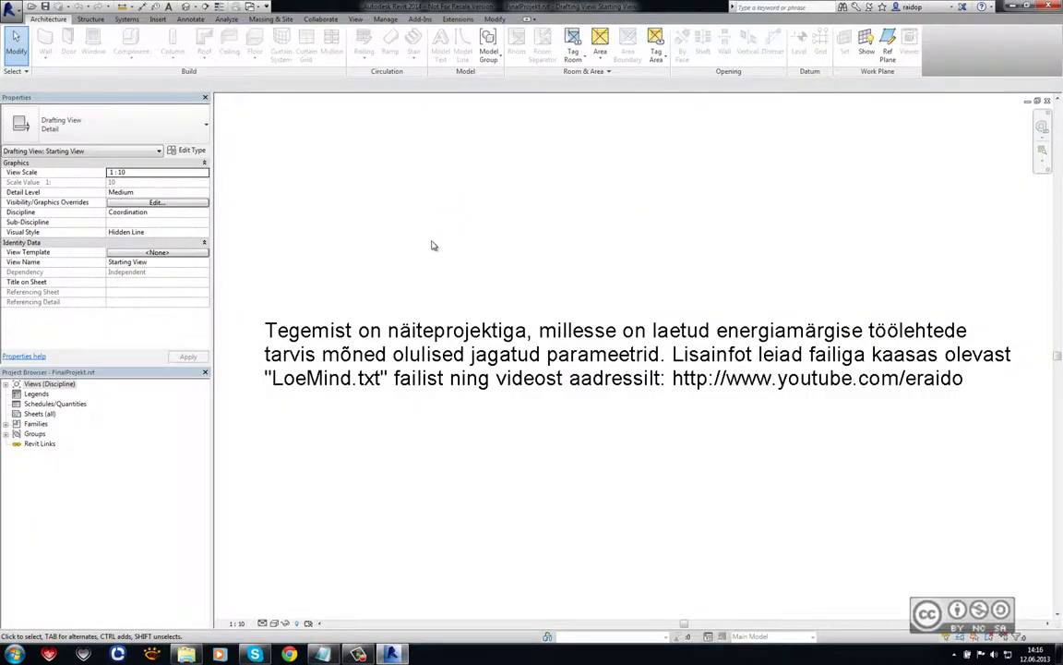
Step: Review FinalProjekt's project parameter list and close it without changes
{"action": "left_click", "coordinate": [386, 19]}
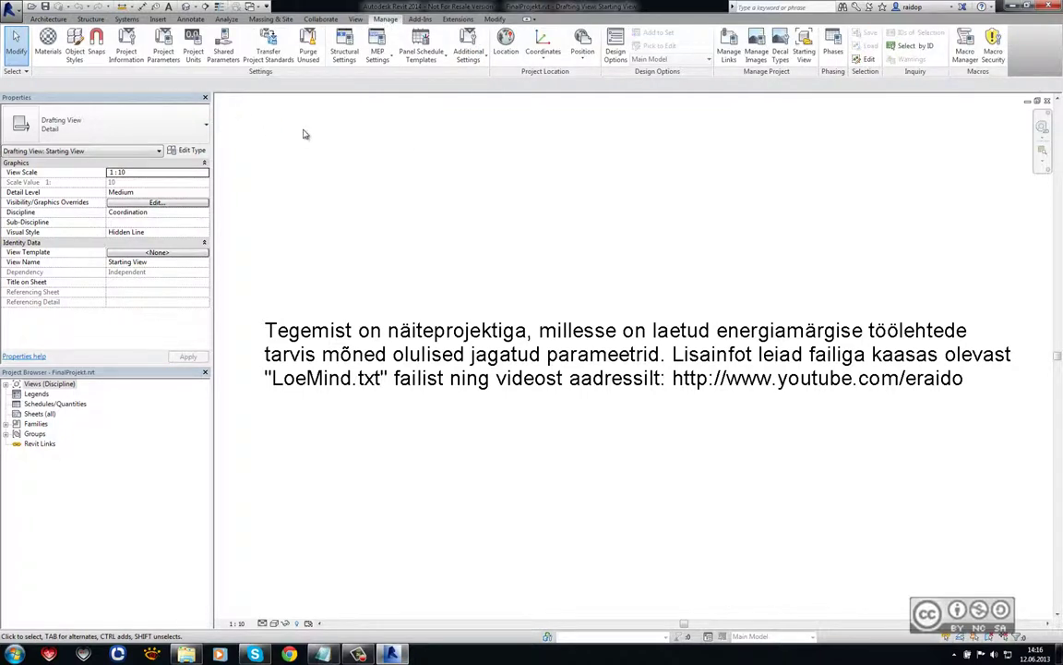
{"action": "left_click", "coordinate": [157, 57]}
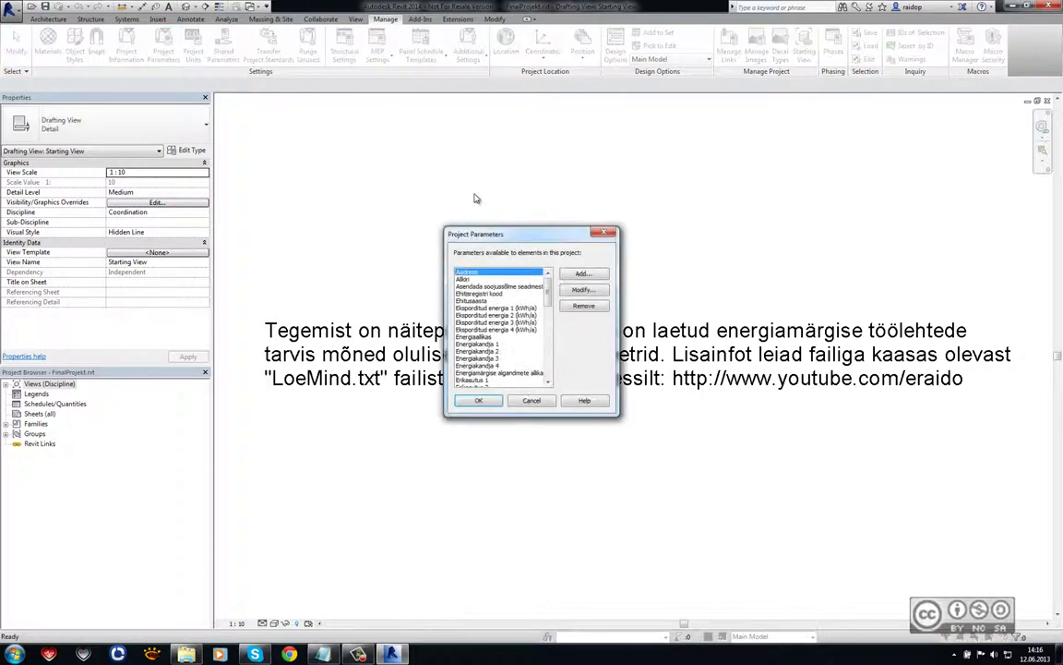
{"action": "scroll", "coordinate": [548, 312], "scroll_direction": "down", "scroll_amount": 3}
{"action": "left_click_drag", "start_coordinate": [549, 312], "coordinate": [545, 360]}
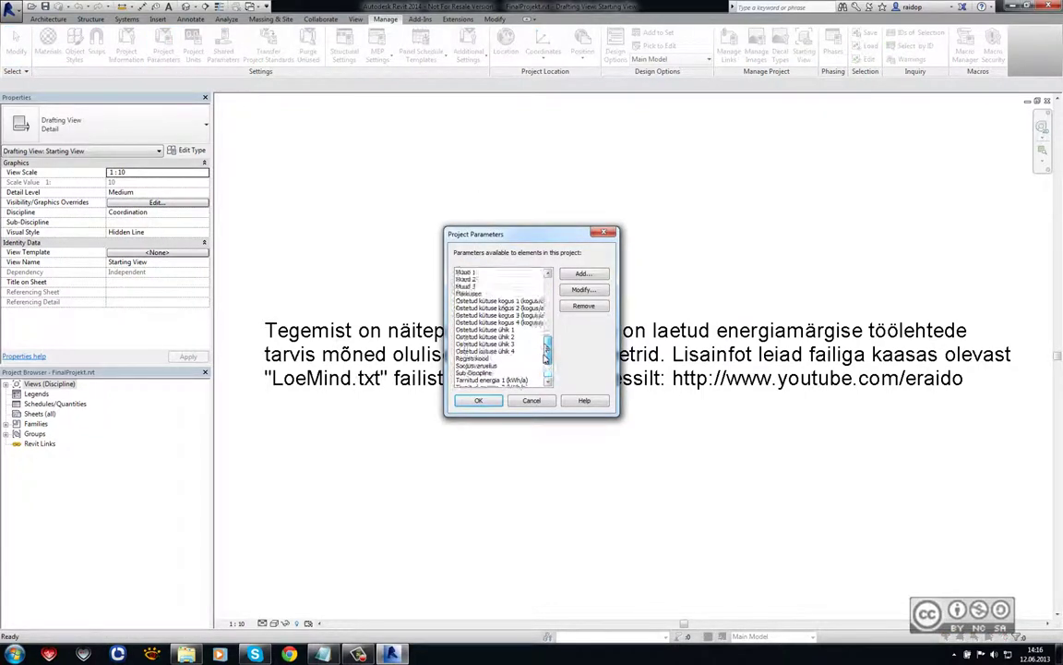
{"action": "left_click_drag", "start_coordinate": [545, 360], "coordinate": [548, 277]}
{"action": "left_click", "coordinate": [532, 401]}
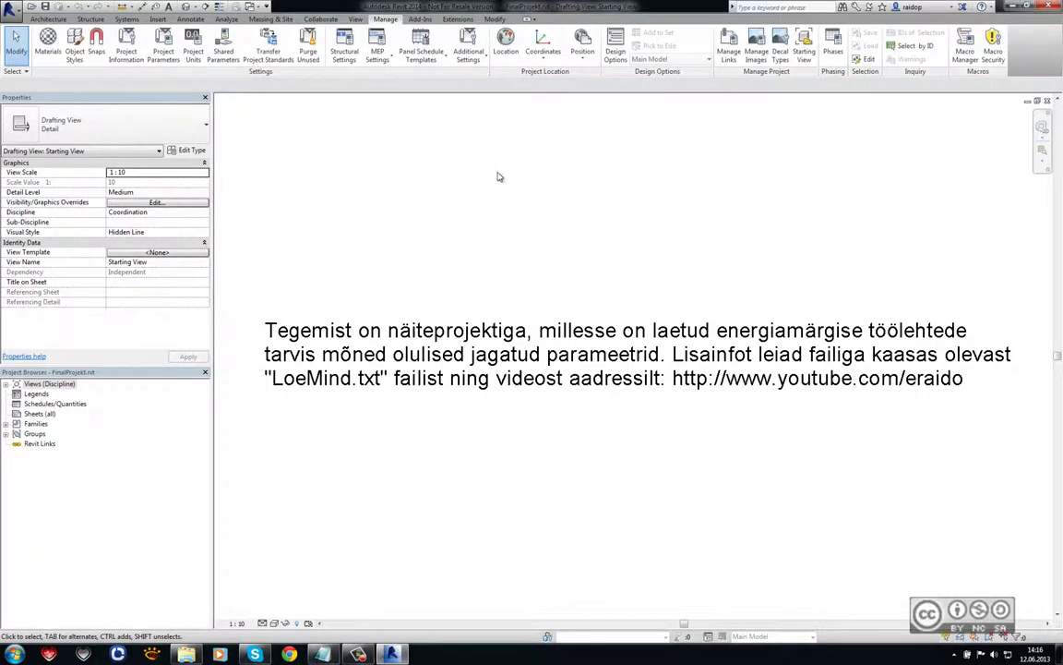
Step: Load Energiamärgis.rfa and Hoone energiamärgis.rfa from drive D: as families
{"action": "left_click", "coordinate": [157, 20]}
{"action": "left_click", "coordinate": [375, 46]}
{"action": "left_click", "coordinate": [440, 214]}
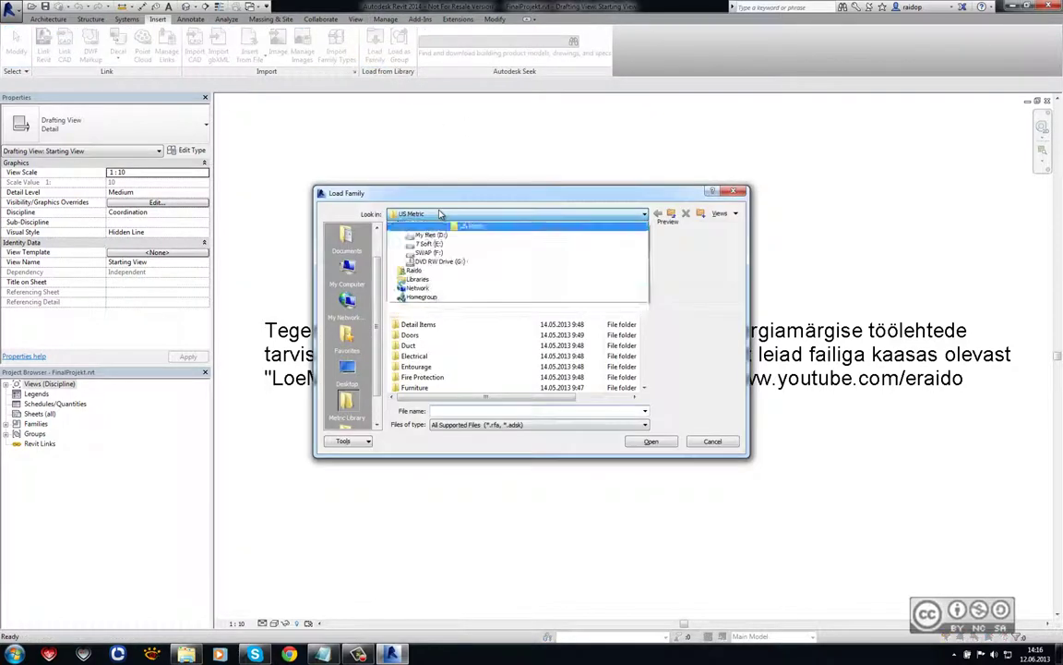
{"action": "left_click", "coordinate": [466, 301]}
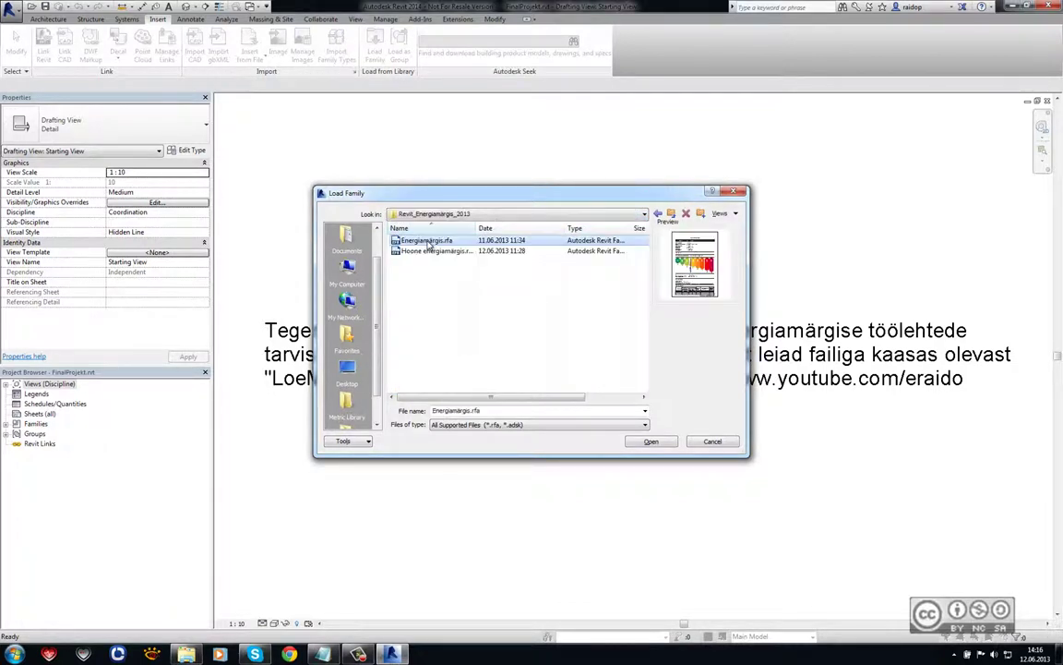
{"action": "mouse_move", "coordinate": [503, 277]}
{"action": "left_mouse_down"}
{"action": "mouse_move", "coordinate": [486, 227]}
{"action": "mouse_move", "coordinate": [543, 227]}
{"action": "left_mouse_up"}
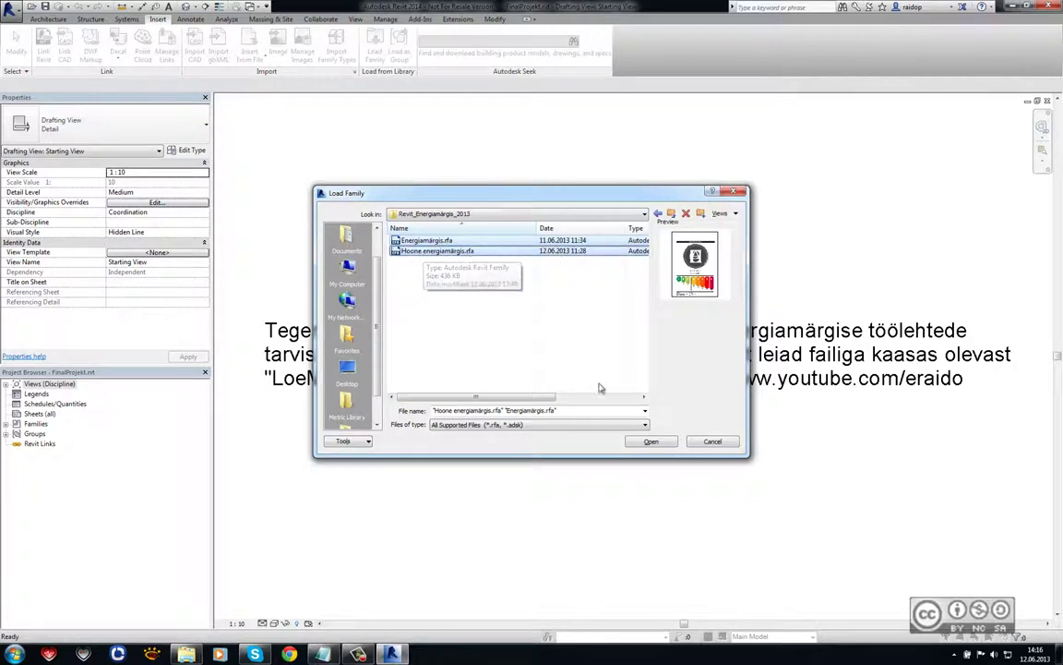
{"action": "left_click", "coordinate": [647, 441]}
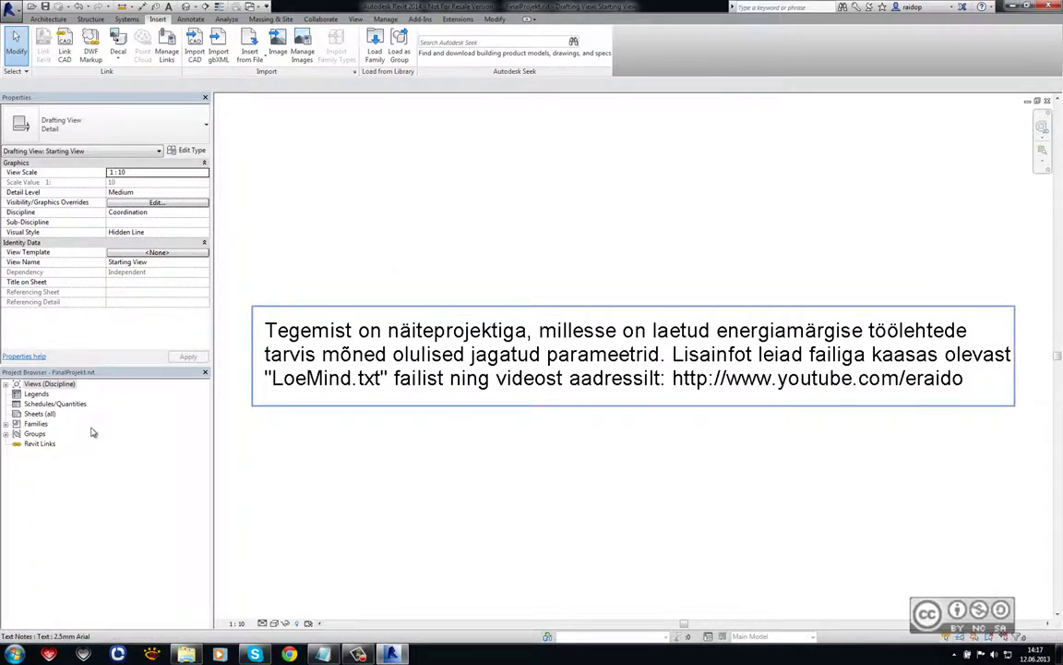
Step: Create new sheet A121 with the Energiamärgis title block
{"action": "right_click", "coordinate": [39, 414]}
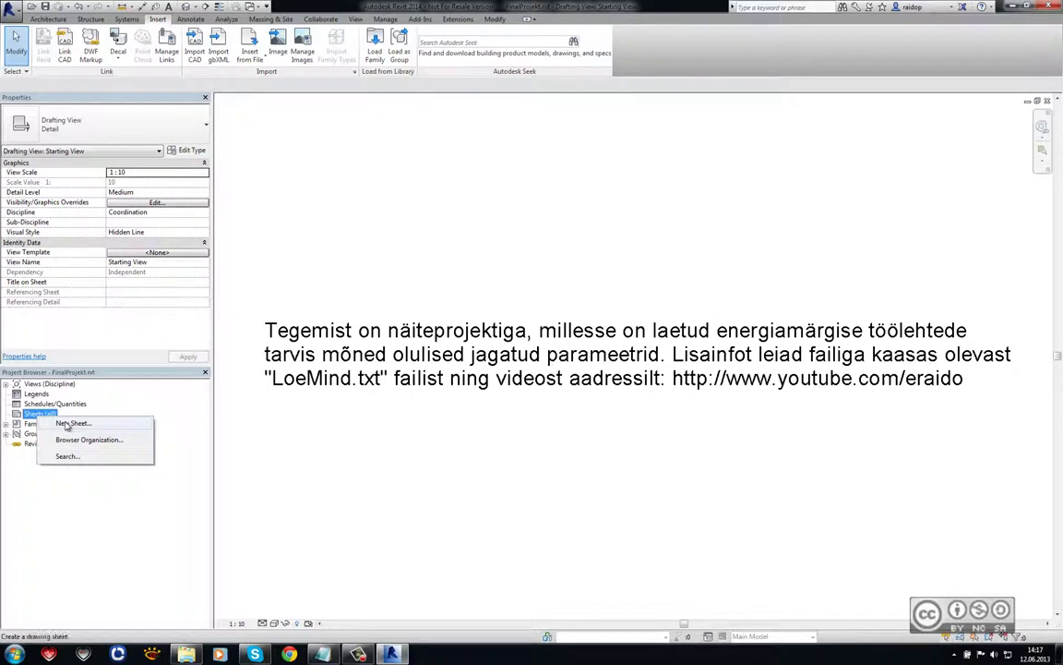
{"action": "left_click", "coordinate": [72, 423]}
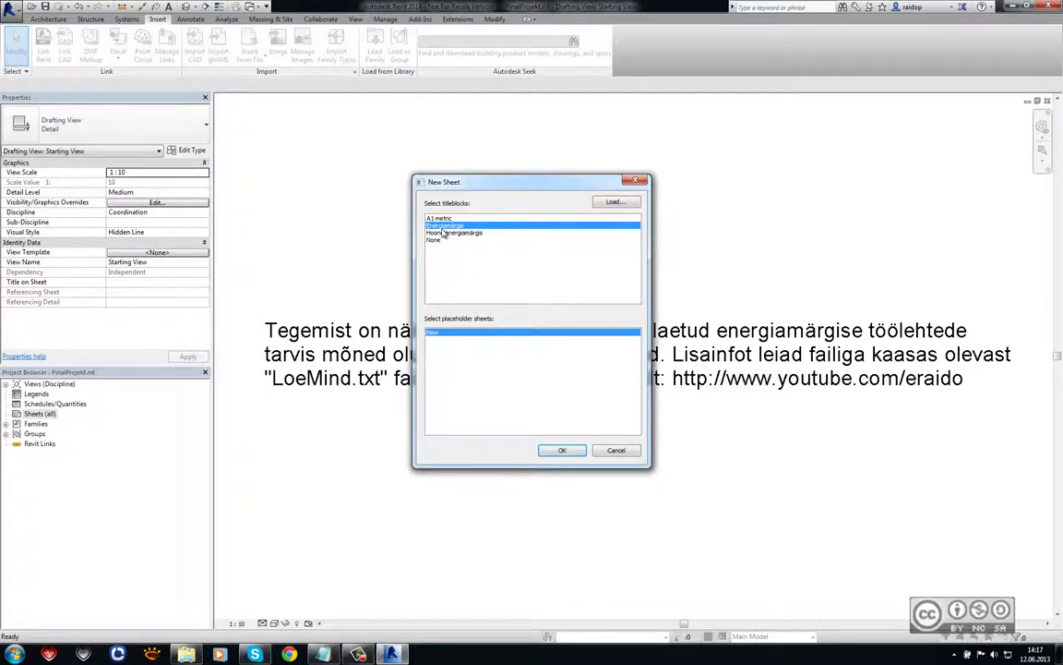
{"action": "left_click", "coordinate": [567, 449]}
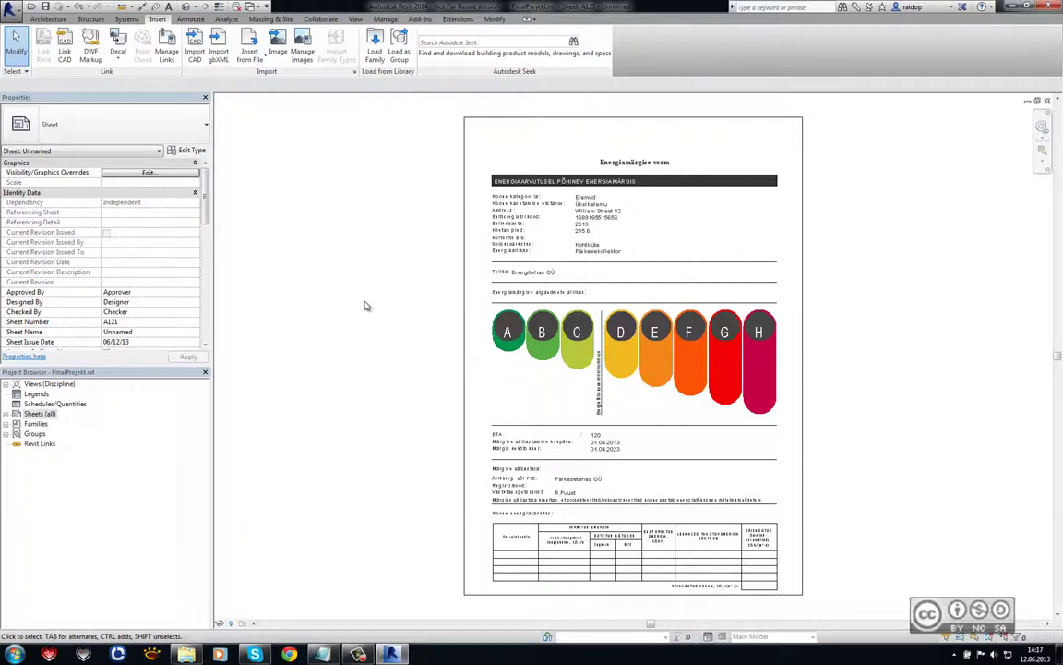
{"action": "scroll", "coordinate": [660, 235], "scroll_direction": "up", "scroll_amount": 2}
{"action": "scroll", "coordinate": [686, 297], "scroll_direction": "up", "scroll_amount": 2}
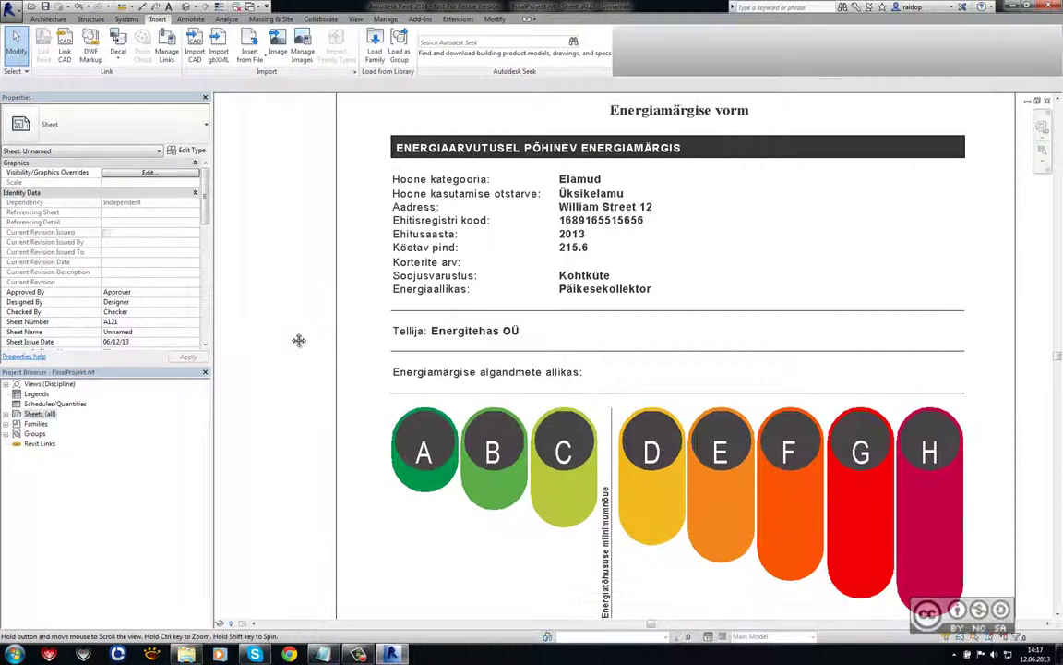
{"action": "middle_click_drag", "start_coordinate": [273, 366], "coordinate": [332, 299]}
{"action": "scroll", "coordinate": [318, 337], "scroll_direction": "down", "scroll_amount": 2}
{"action": "scroll", "coordinate": [346, 337], "scroll_direction": "down", "scroll_amount": 1}
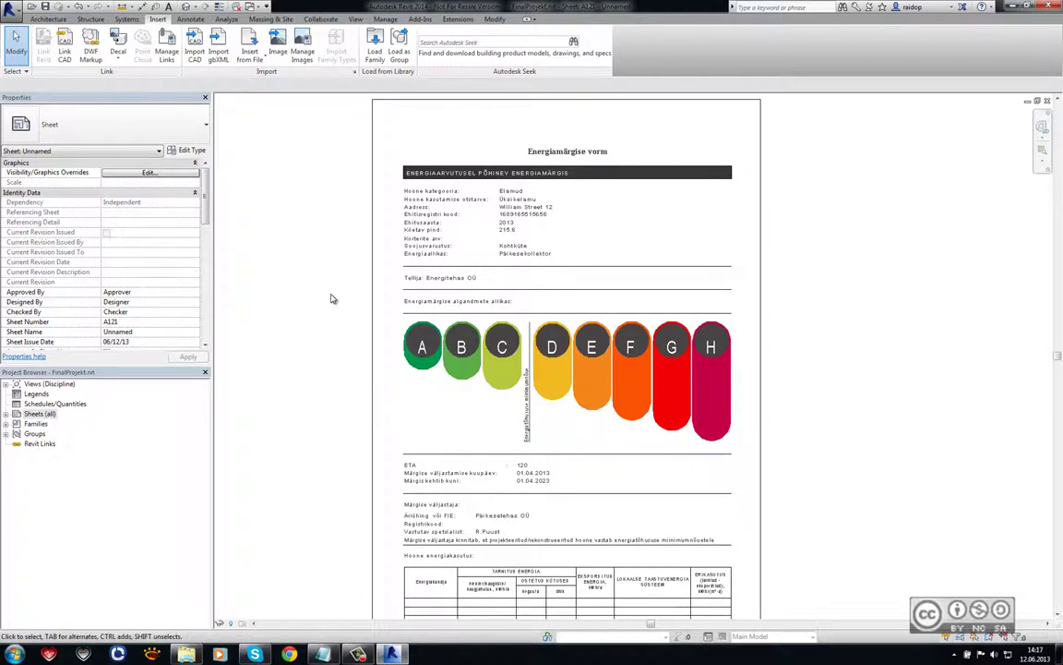
{"action": "scroll", "coordinate": [333, 298], "scroll_direction": "down", "scroll_amount": 1}
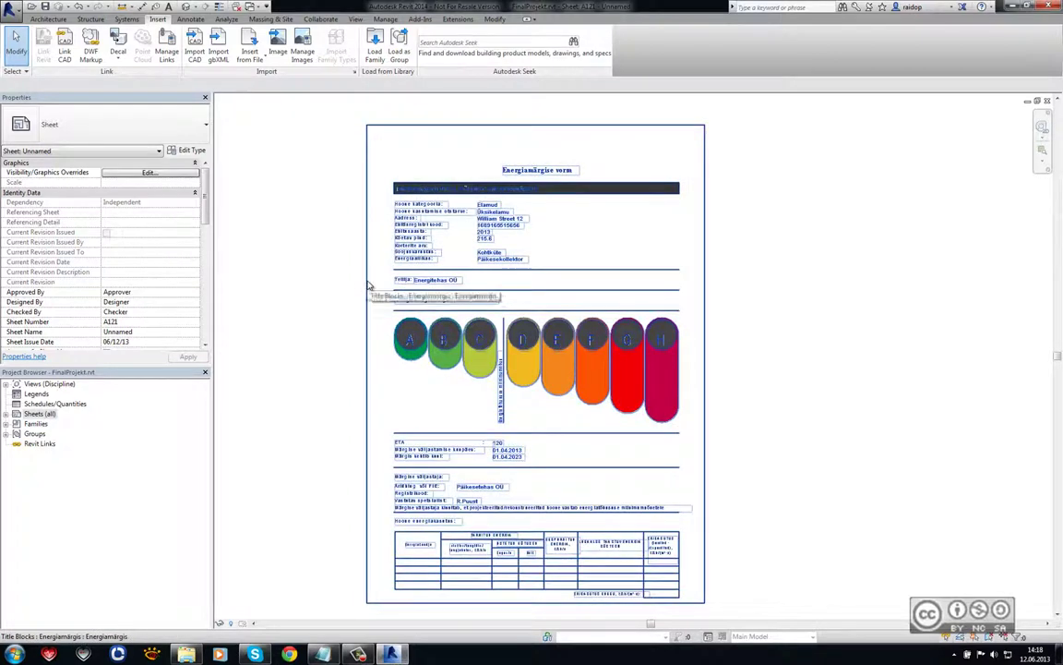
Step: Uncheck the Hoone kategooria - Elamud option on the title block and apply
{"action": "left_click", "coordinate": [371, 291]}
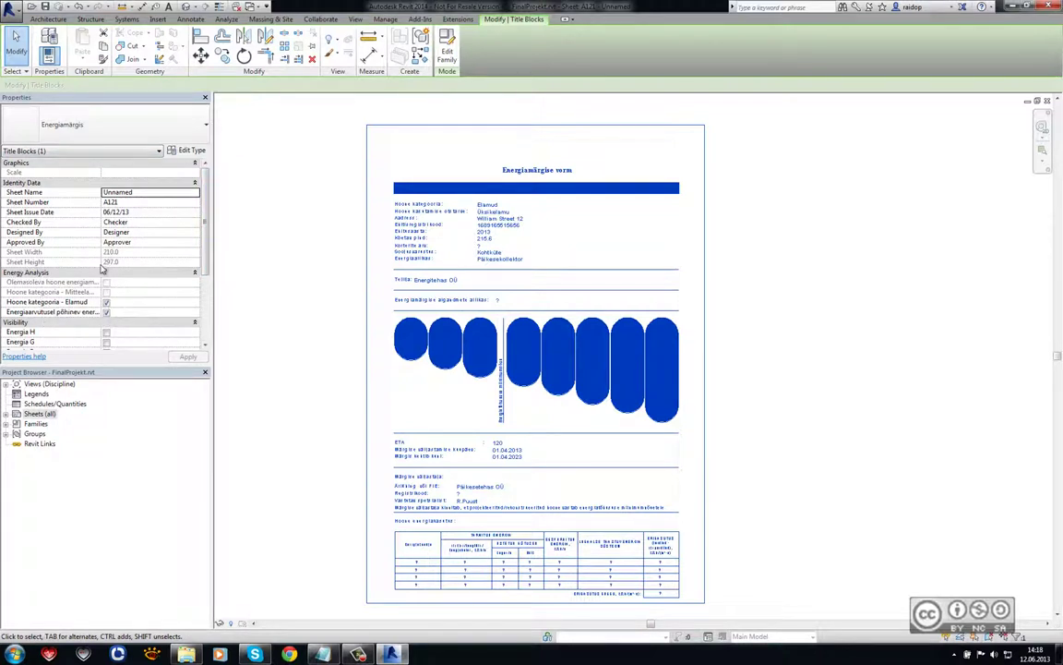
{"action": "left_click_drag", "start_coordinate": [103, 276], "coordinate": [121, 276]}
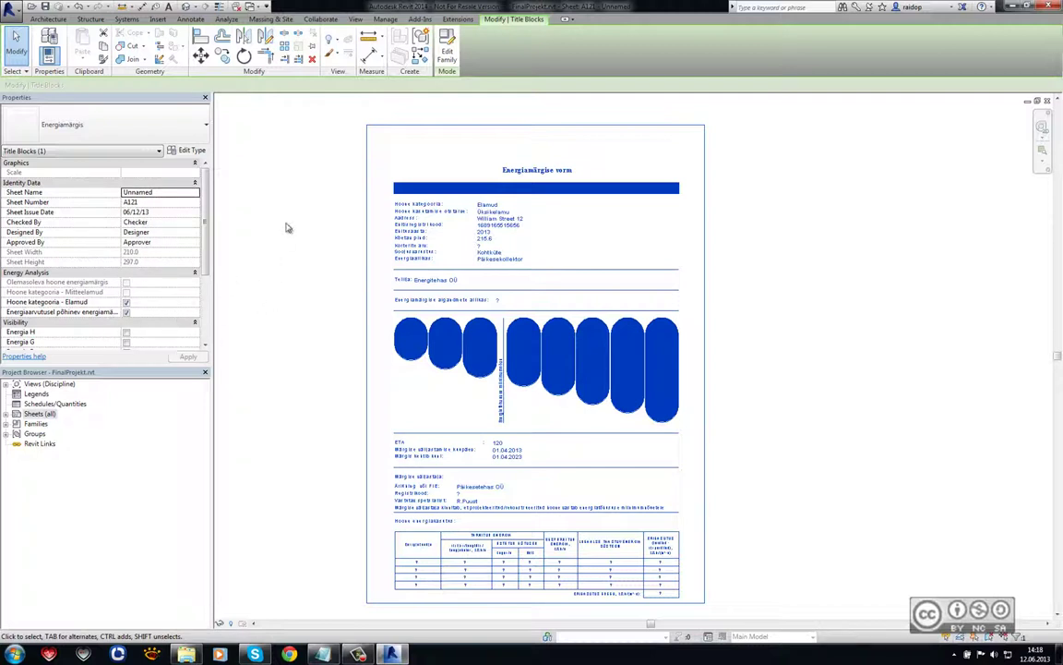
{"action": "left_click", "coordinate": [126, 301]}
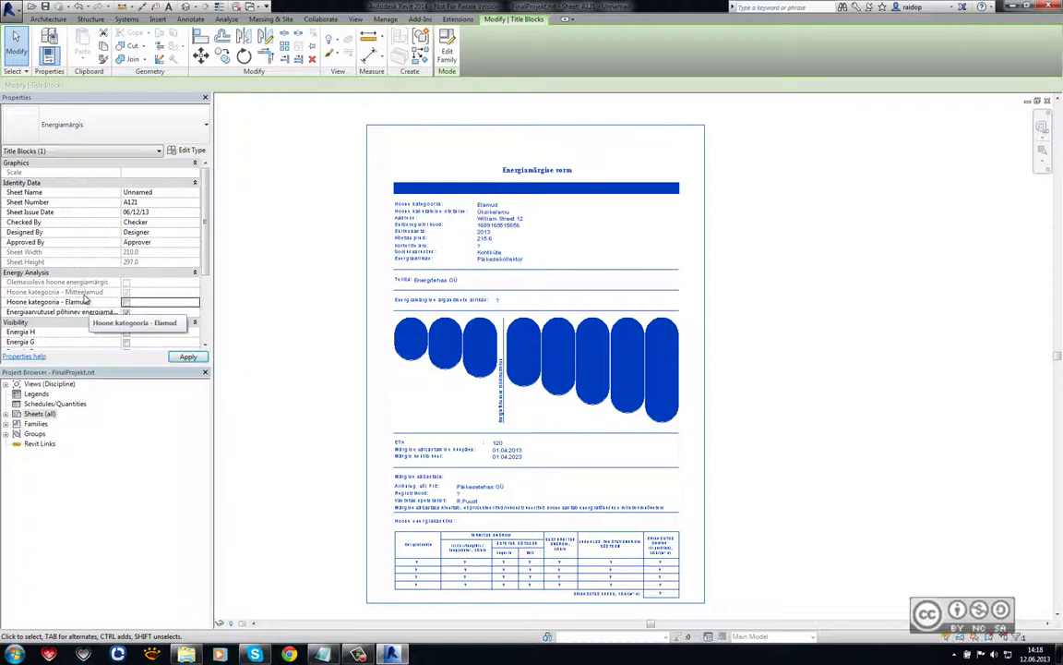
{"action": "left_click", "coordinate": [187, 356]}
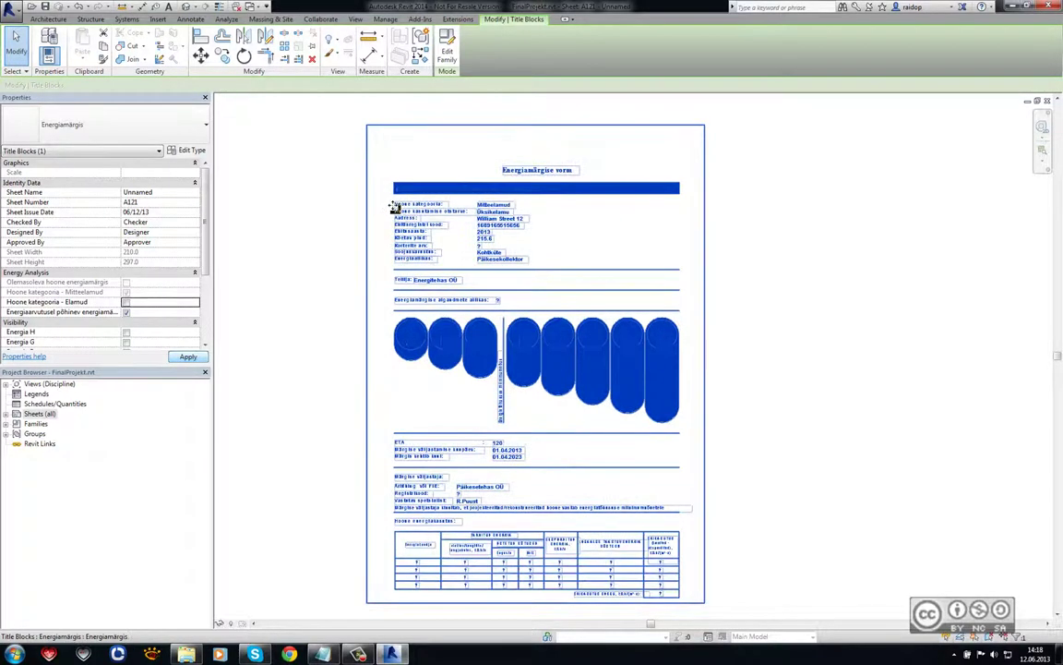
Step: Toggle the calculation-based certificate heading off, then restore it
{"action": "left_click", "coordinate": [487, 210]}
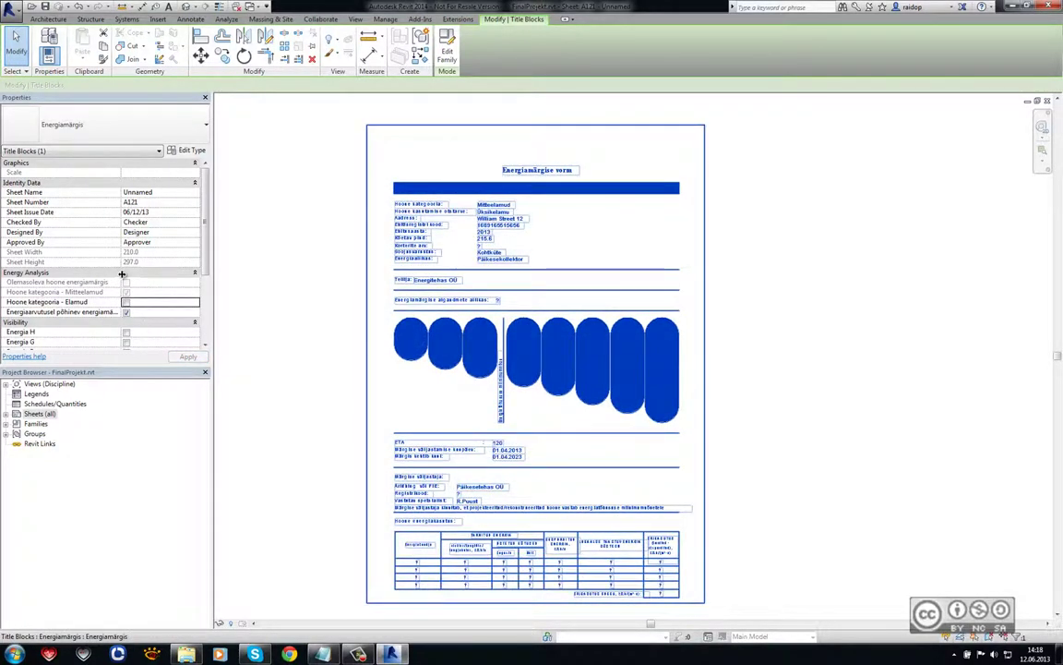
{"action": "left_click_drag", "start_coordinate": [123, 273], "coordinate": [141, 273]}
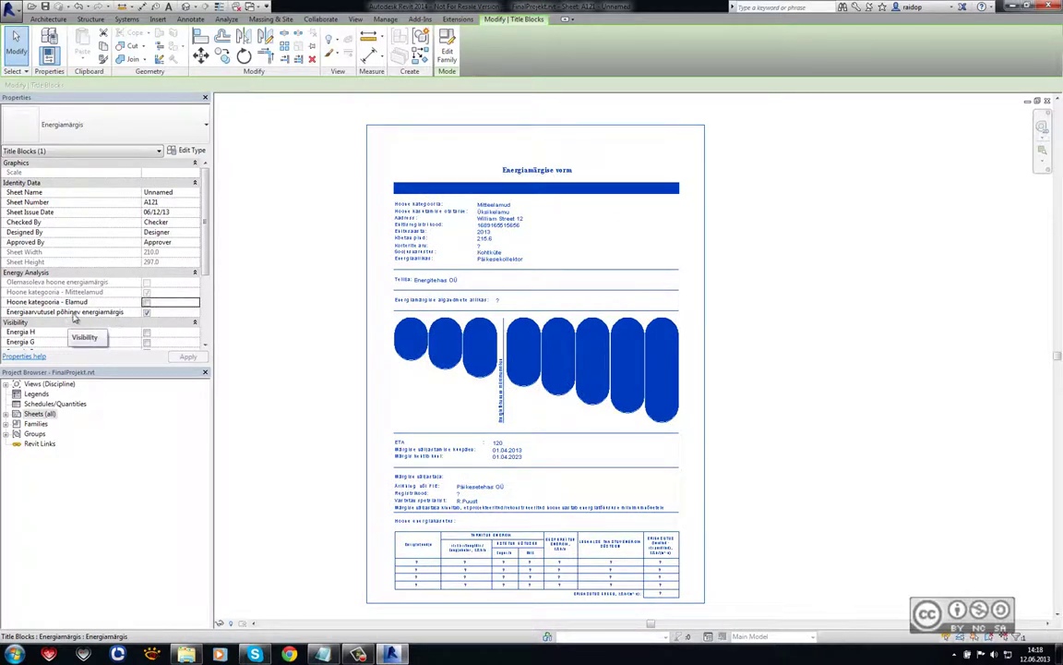
{"action": "left_click", "coordinate": [146, 313]}
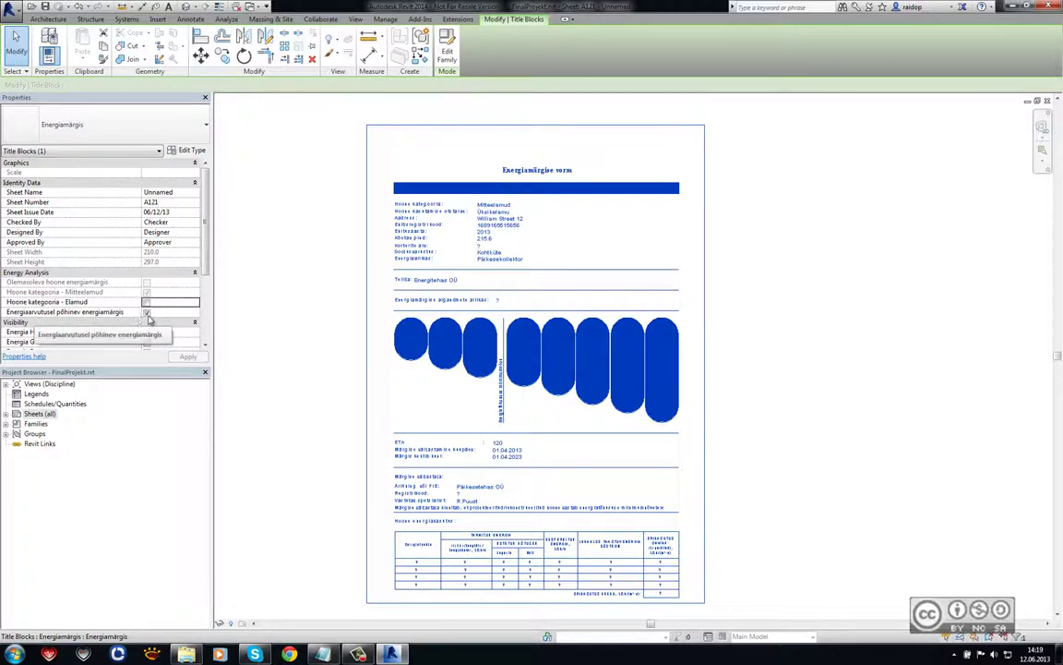
{"action": "left_click", "coordinate": [148, 313]}
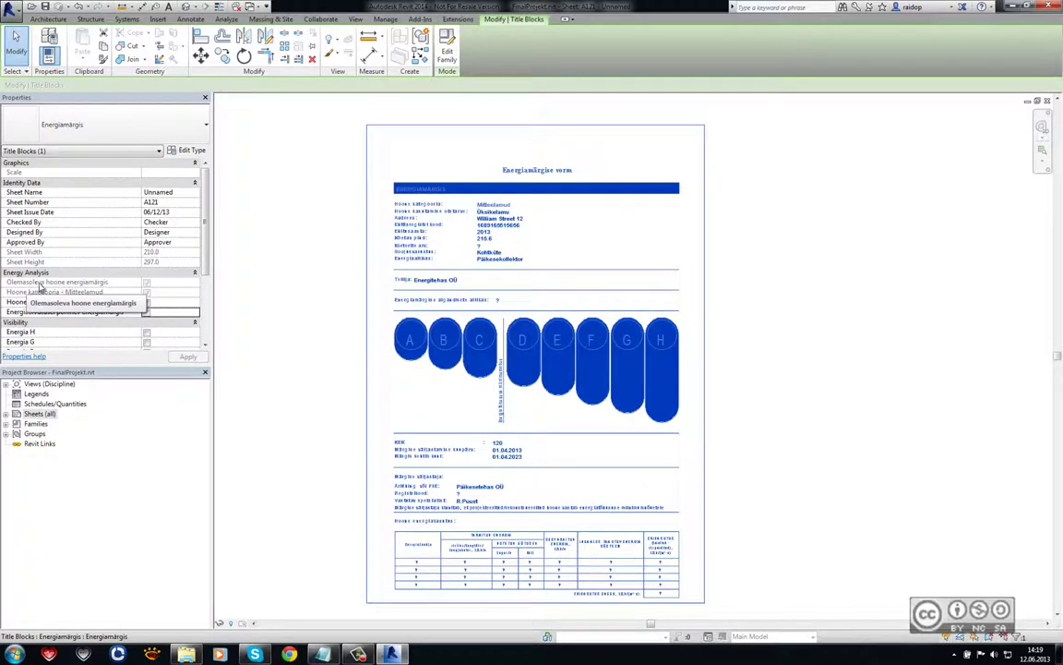
{"action": "left_click", "coordinate": [319, 239]}
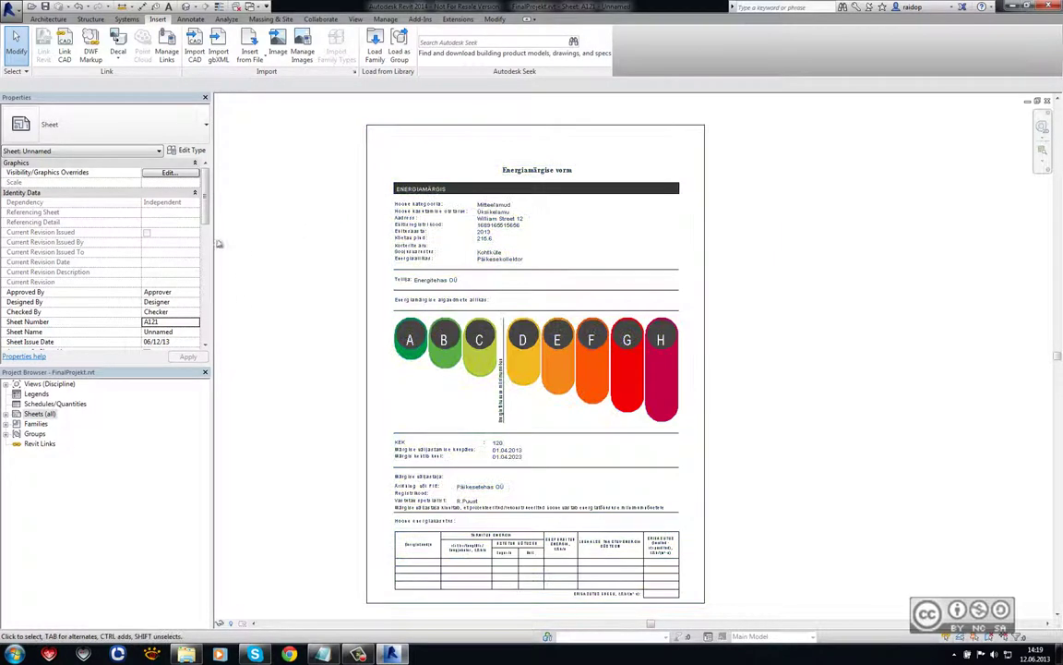
{"action": "left_click", "coordinate": [366, 247]}
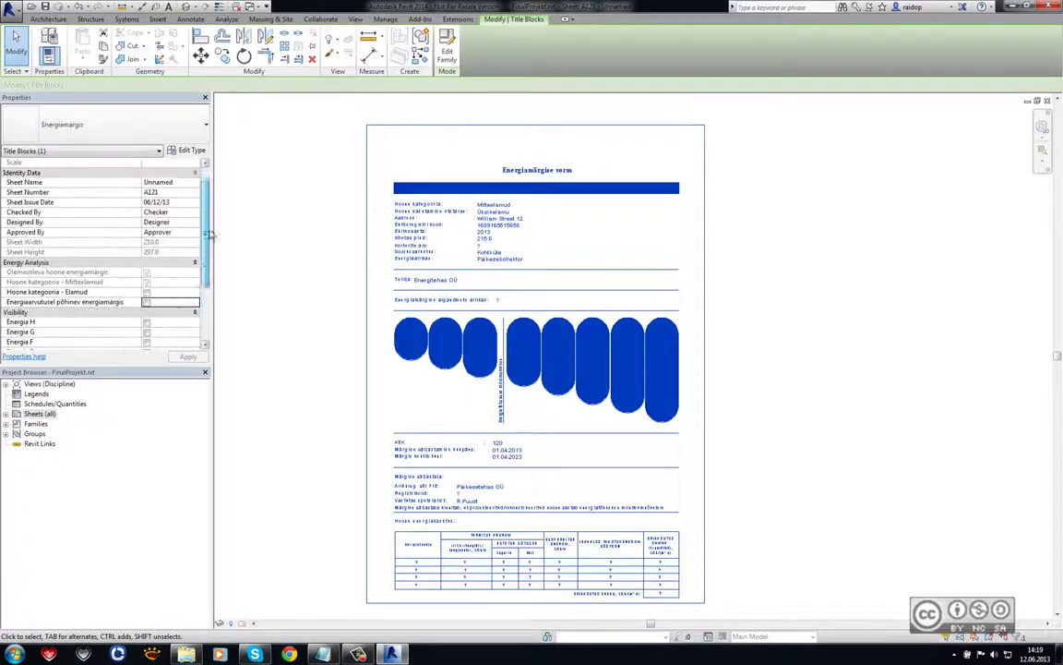
{"action": "scroll", "coordinate": [169, 282], "scroll_direction": "down", "scroll_amount": 2}
{"action": "left_click", "coordinate": [146, 282]}
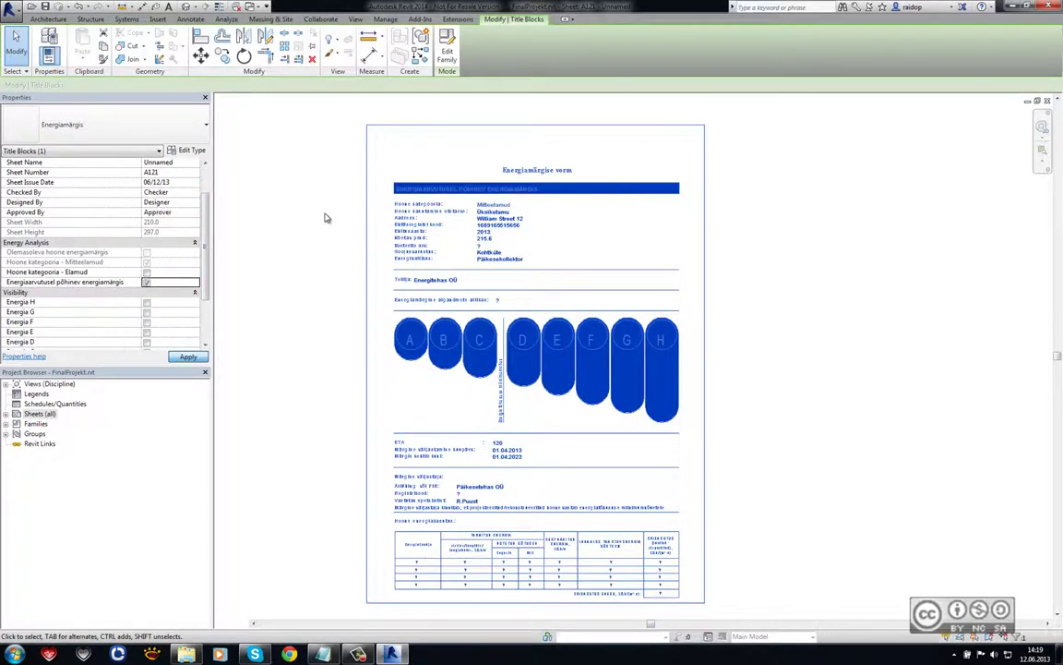
{"action": "left_click", "coordinate": [345, 175]}
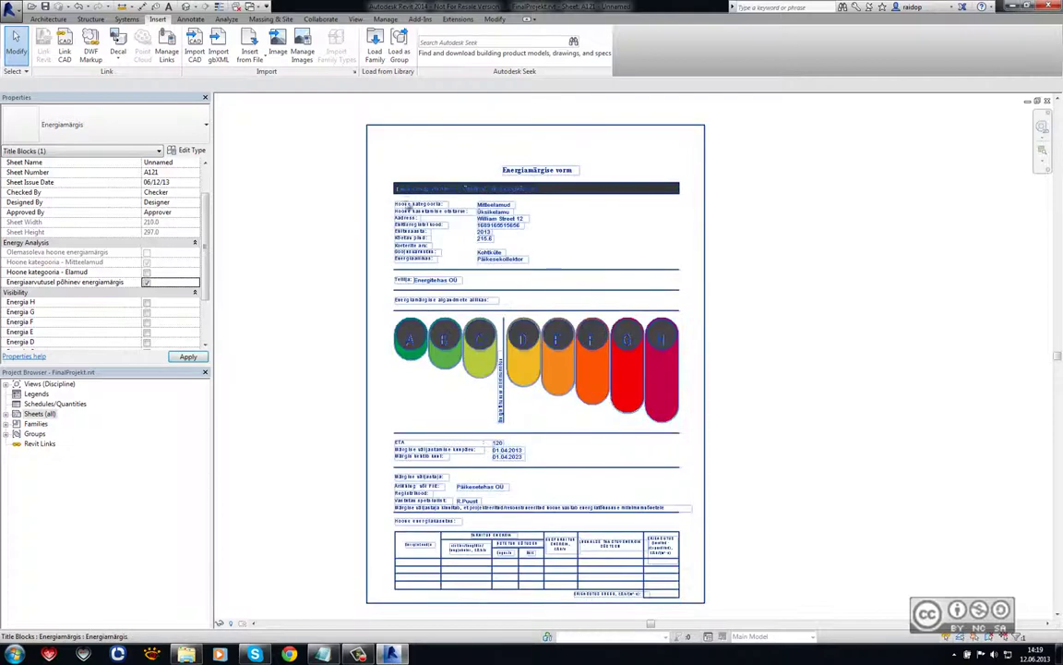
{"action": "left_click", "coordinate": [309, 204]}
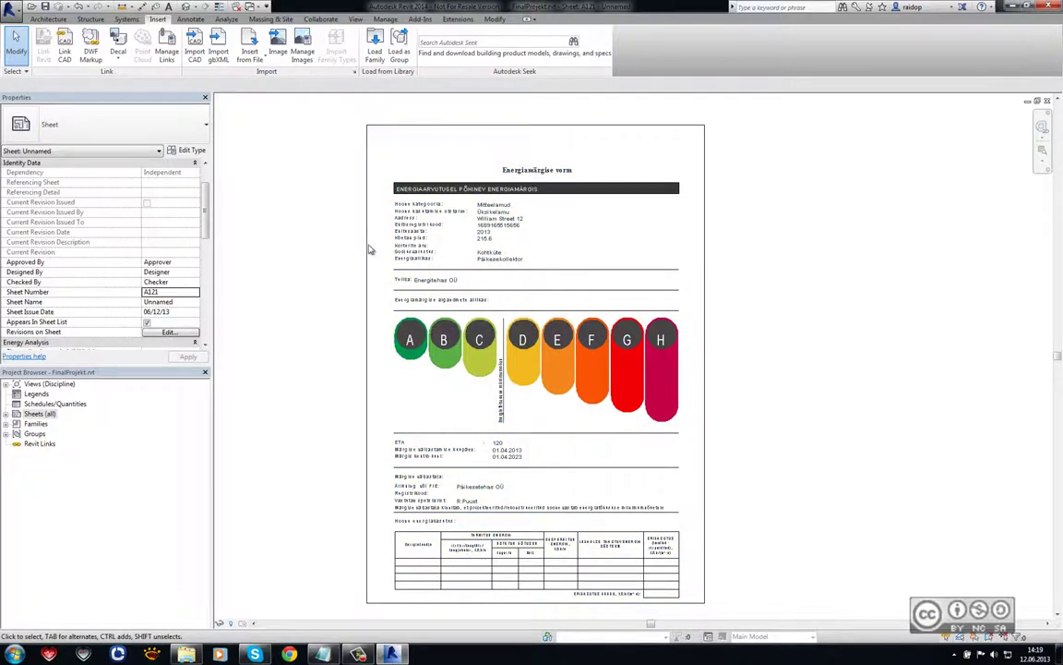
Step: Turn on the Energia A marker so it appears under the A bar
{"action": "left_click", "coordinate": [301, 344]}
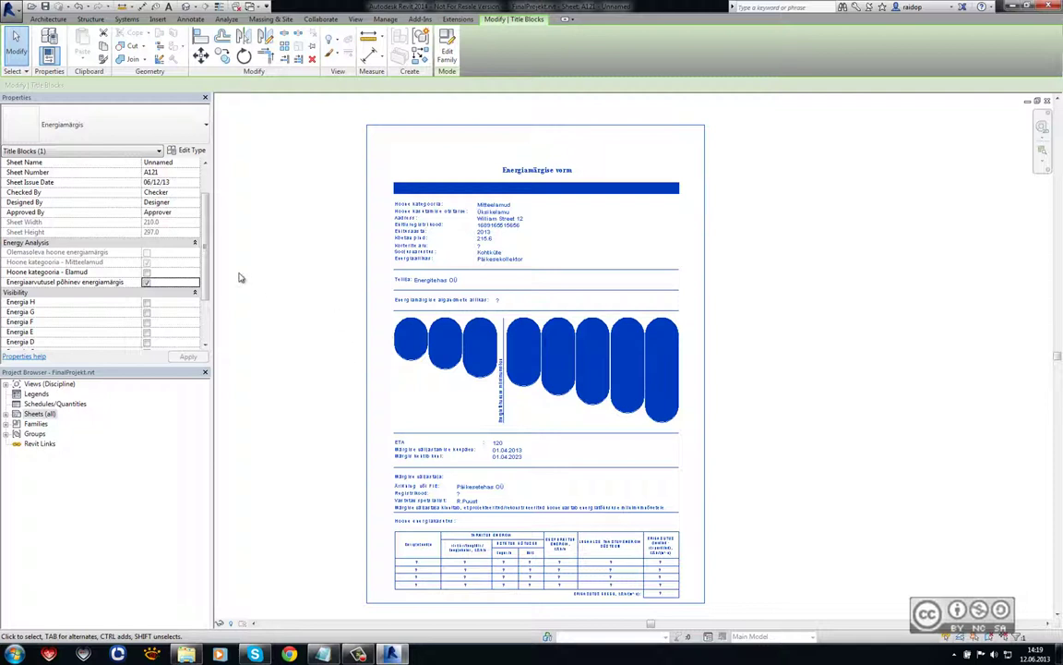
{"action": "scroll", "coordinate": [208, 279], "scroll_direction": "down", "scroll_amount": 3}
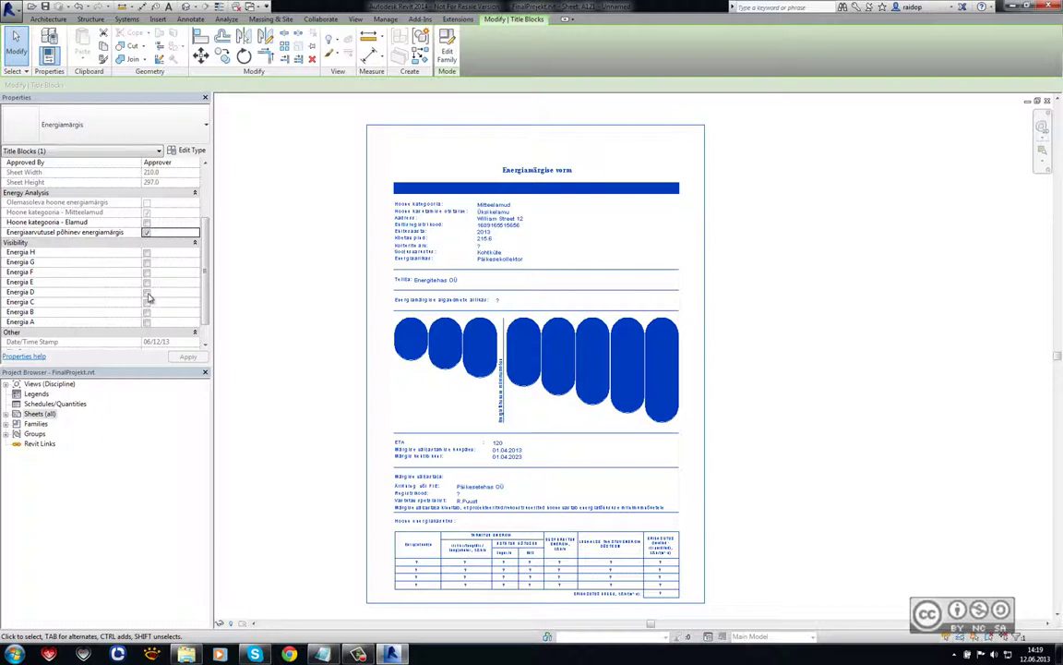
{"action": "left_click", "coordinate": [146, 322]}
{"action": "left_click", "coordinate": [187, 358]}
{"action": "left_click", "coordinate": [294, 369]}
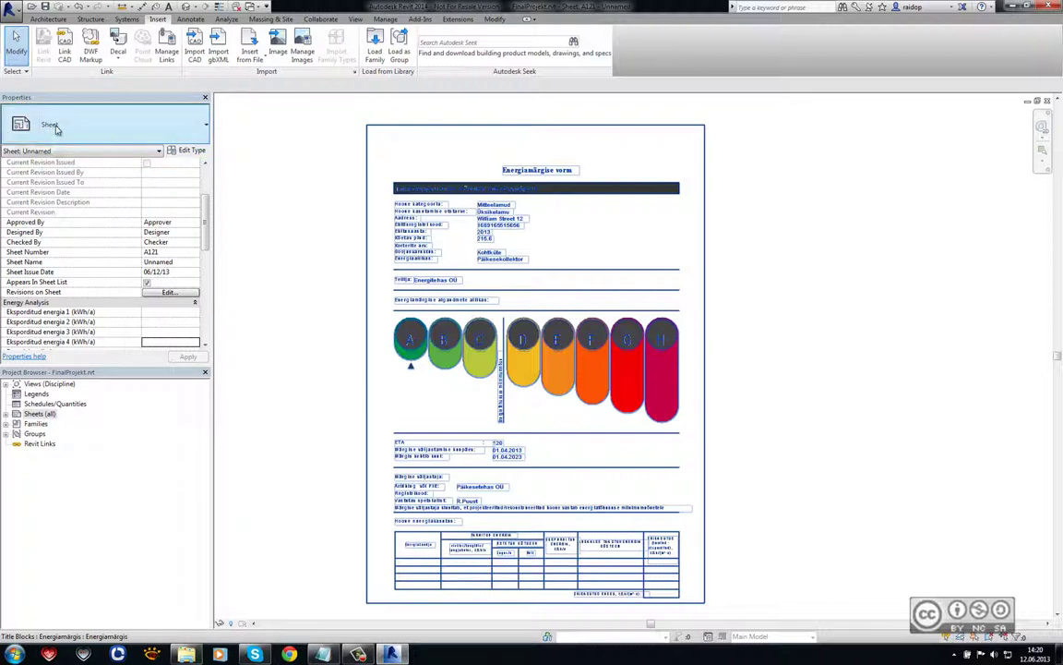
{"action": "scroll", "coordinate": [199, 219], "scroll_direction": "down", "scroll_amount": 3}
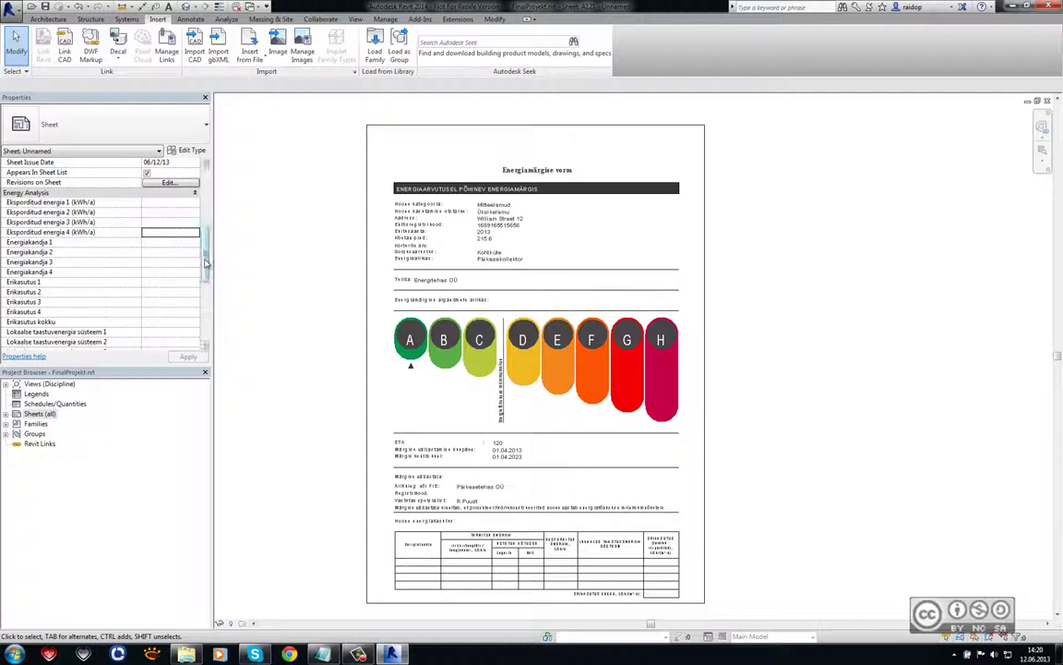
{"action": "left_click_drag", "start_coordinate": [205, 260], "coordinate": [207, 304]}
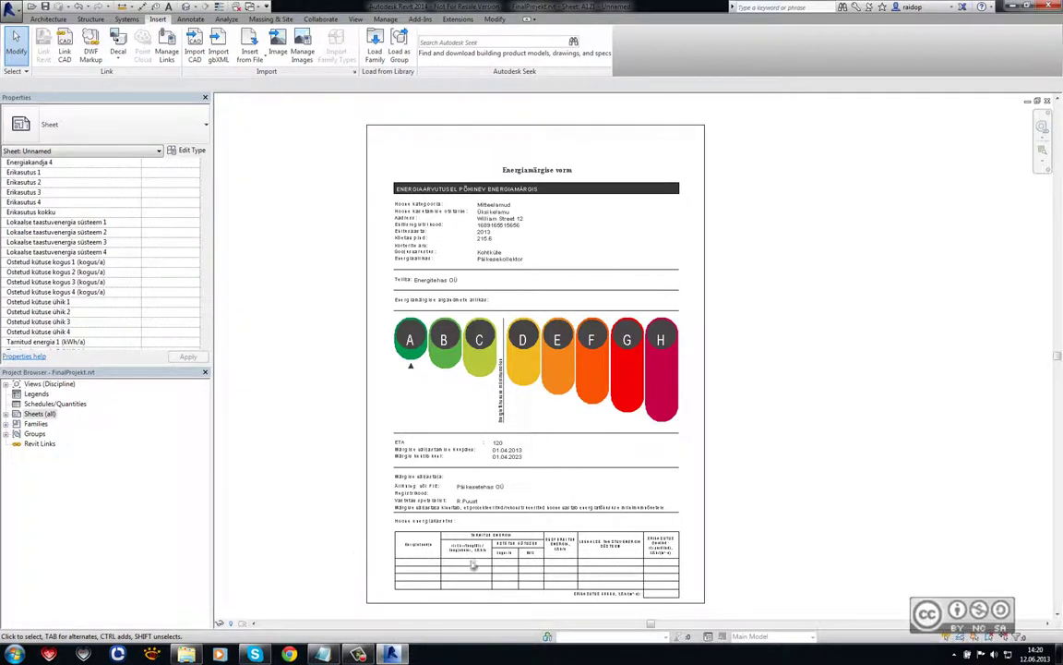
{"action": "middle_click_drag", "start_coordinate": [504, 539], "coordinate": [556, 467]}
{"action": "scroll", "coordinate": [555, 467], "scroll_direction": "up", "scroll_amount": 3}
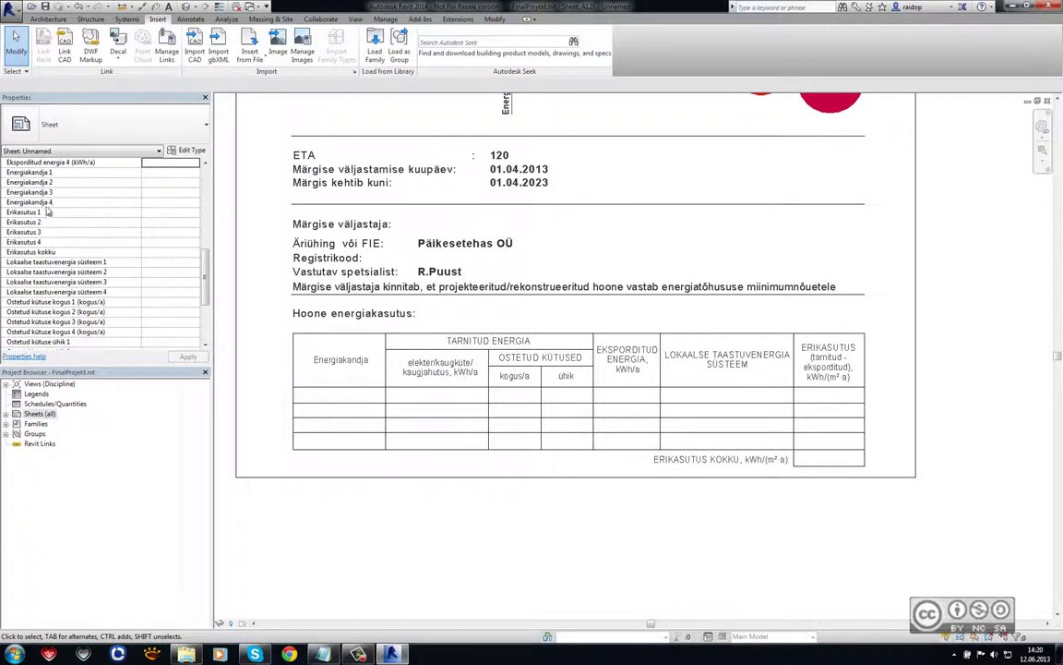
{"action": "scroll", "coordinate": [48, 222], "scroll_direction": "up", "scroll_amount": 3}
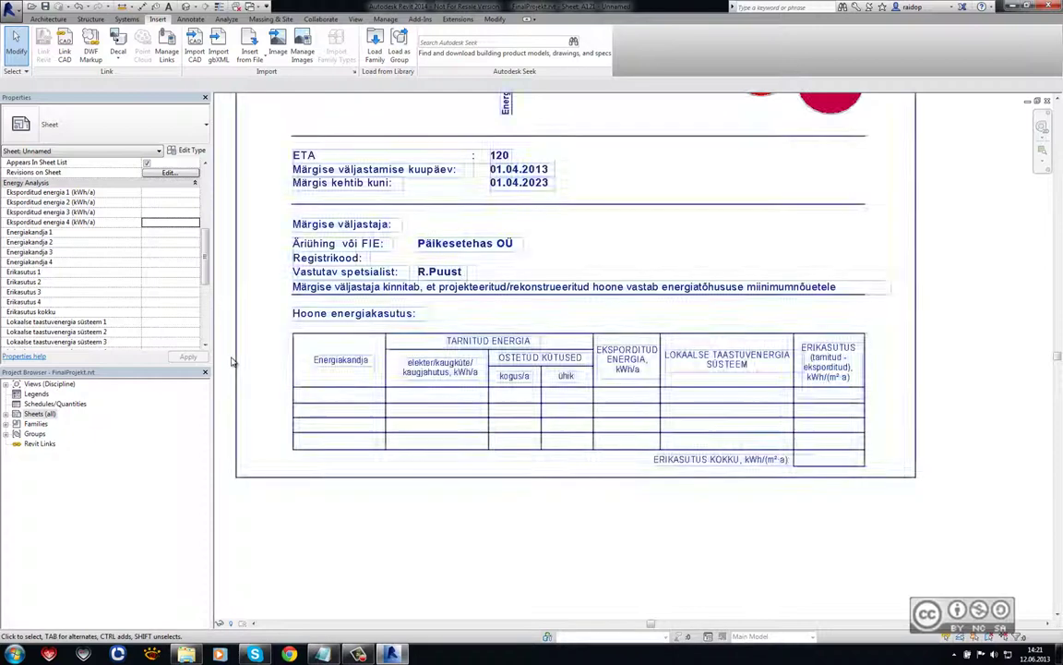
{"action": "scroll", "coordinate": [332, 311], "scroll_direction": "down", "scroll_amount": 3}
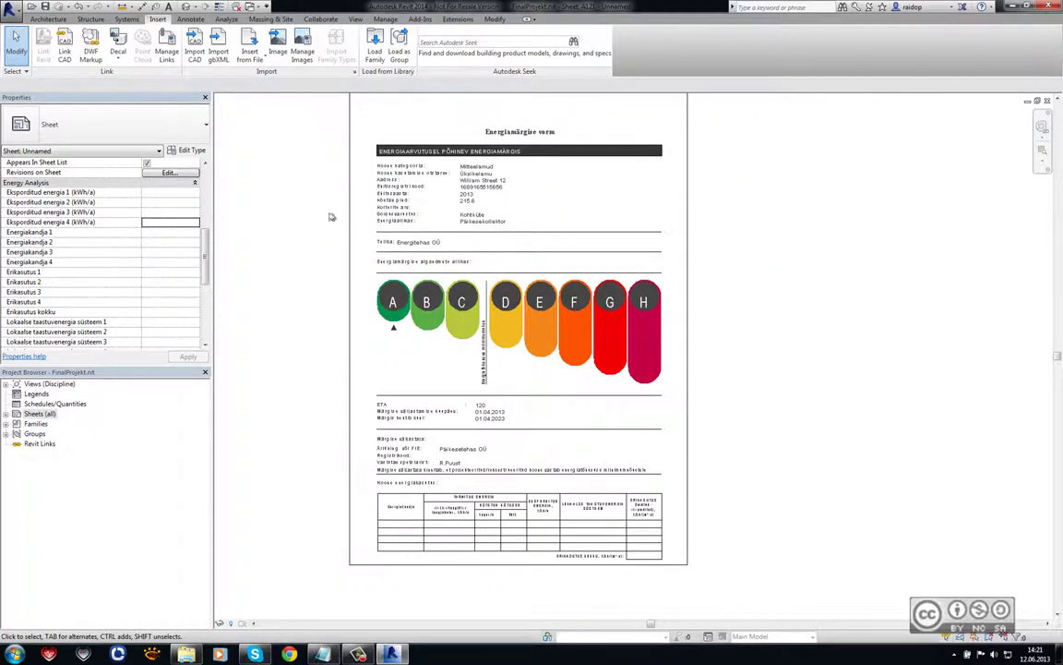
{"action": "middle_click_drag", "start_coordinate": [333, 216], "coordinate": [346, 254]}
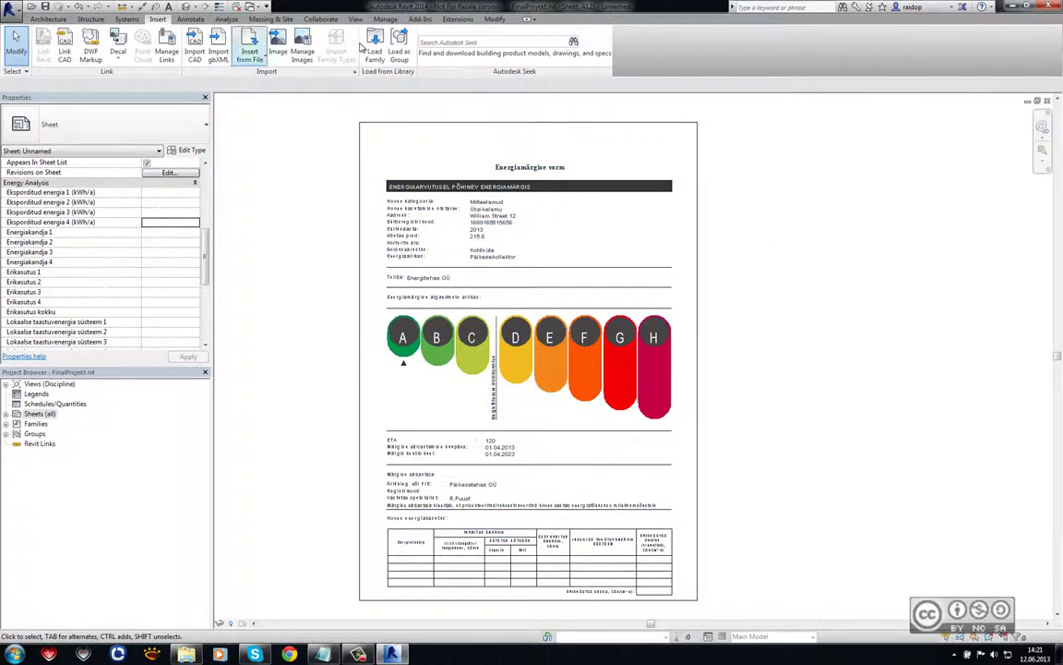
Step: Set Korterite arv to 20 in Project Information and check it on sheet A121
{"action": "left_click", "coordinate": [384, 19]}
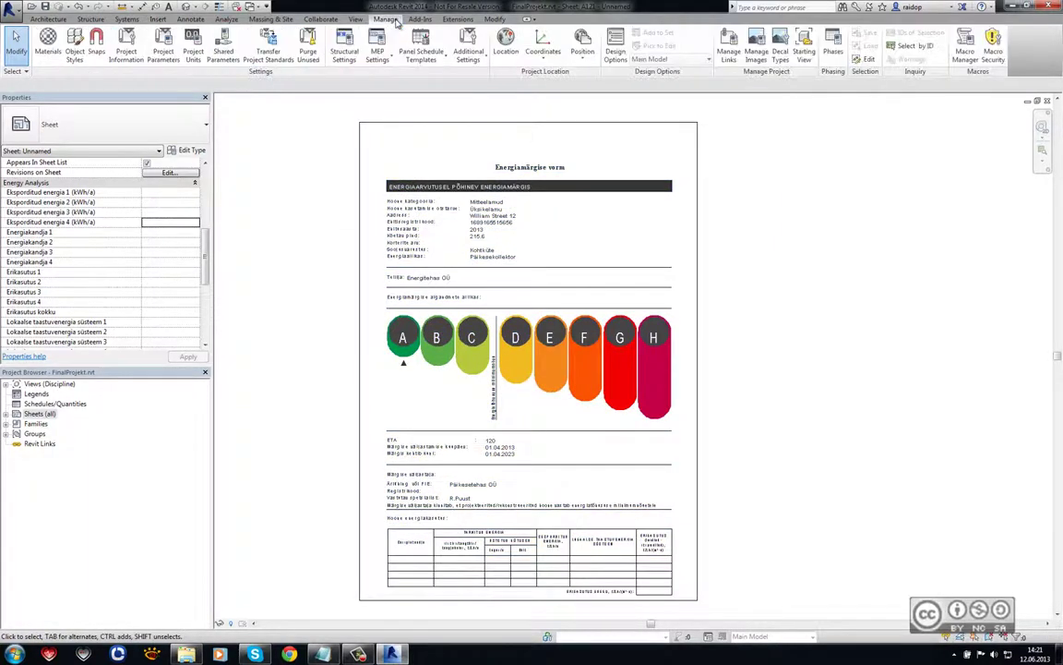
{"action": "left_click", "coordinate": [126, 46]}
{"action": "type", "text": "20"}
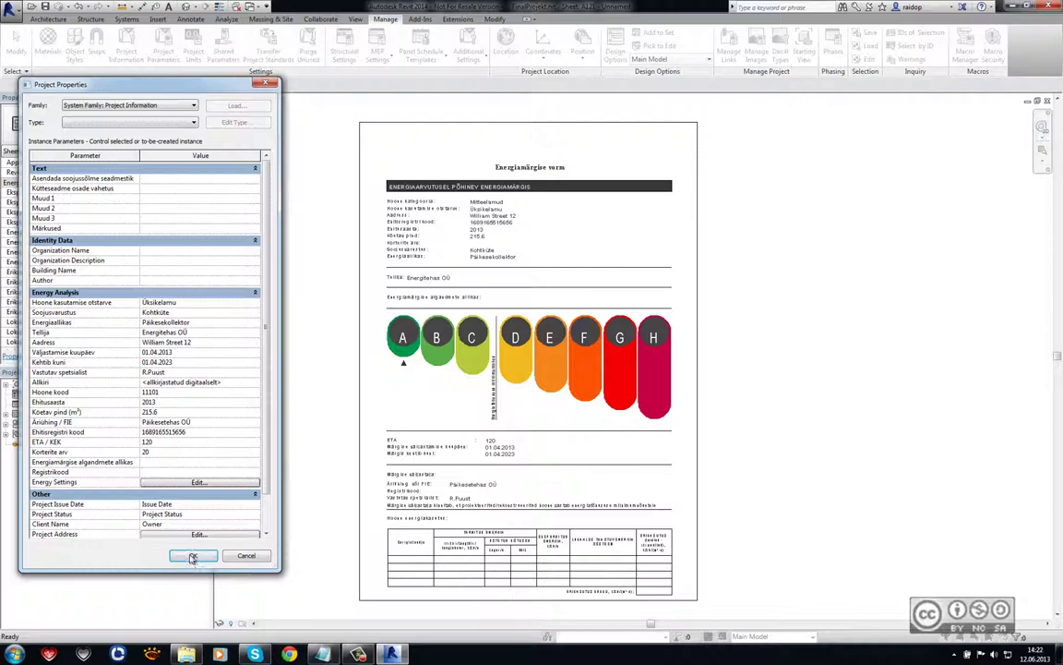
{"action": "left_click", "coordinate": [193, 555]}
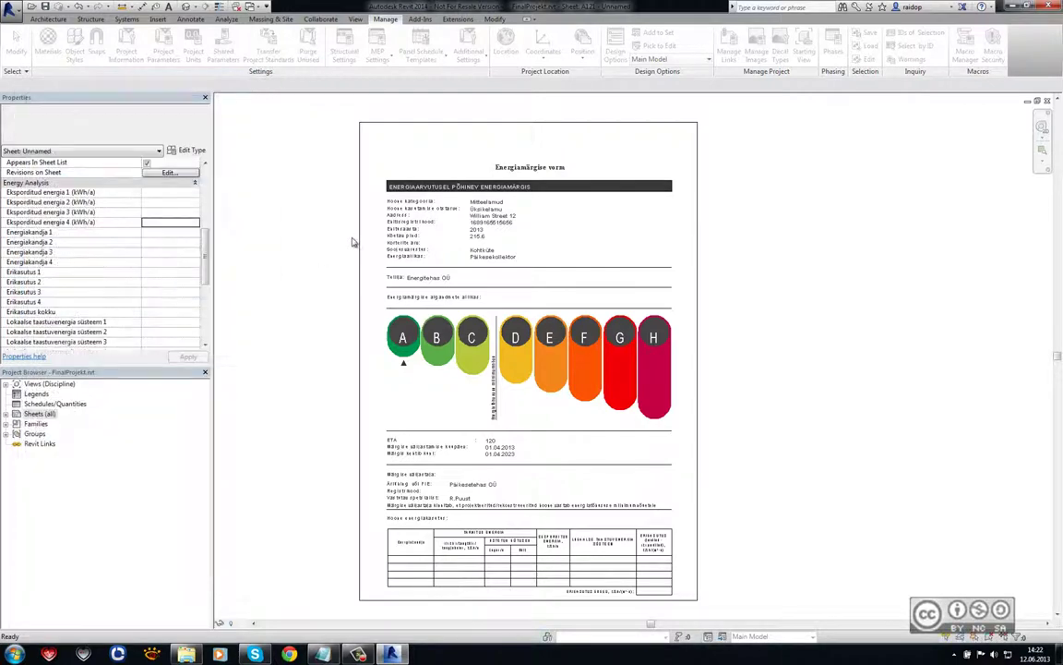
{"action": "scroll", "coordinate": [455, 252], "scroll_direction": "up", "scroll_amount": 2}
{"action": "scroll", "coordinate": [455, 252], "scroll_direction": "up", "scroll_amount": 2}
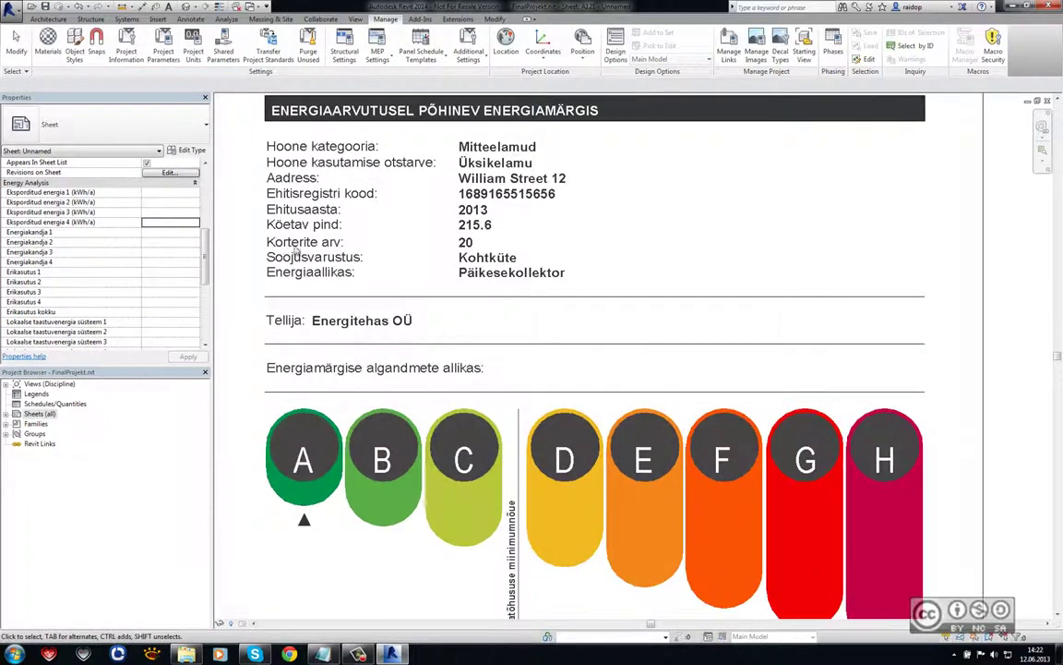
{"action": "scroll", "coordinate": [477, 263], "scroll_direction": "down", "scroll_amount": 1}
{"action": "scroll", "coordinate": [478, 263], "scroll_direction": "down", "scroll_amount": 3}
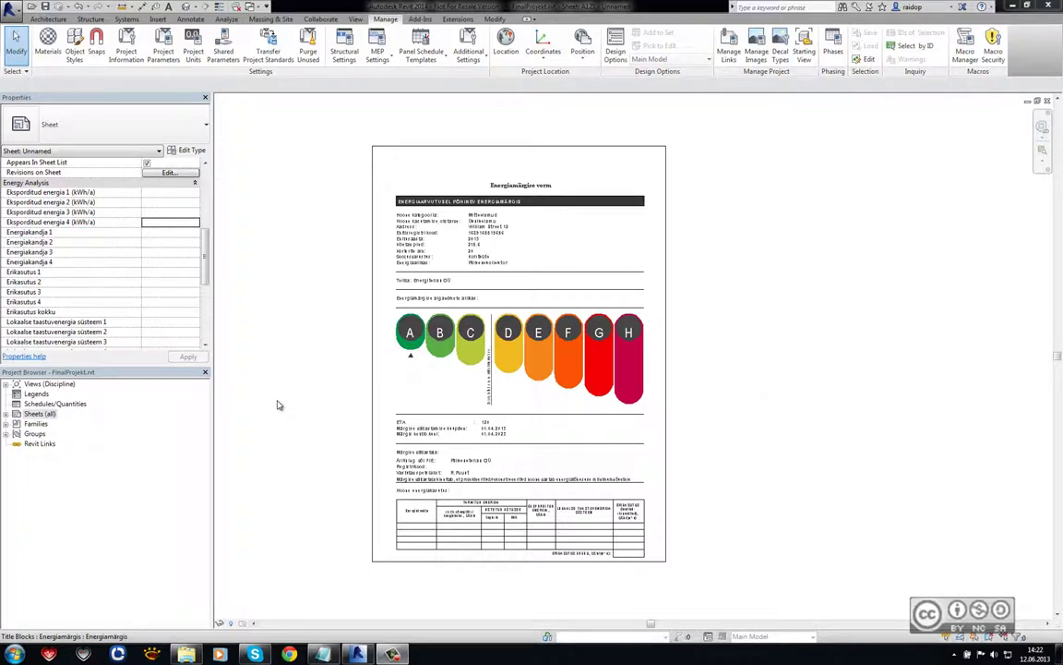
Step: Create sheet A122 with the Hoone energiamärgis title block and select its title block
{"action": "right_click", "coordinate": [40, 413]}
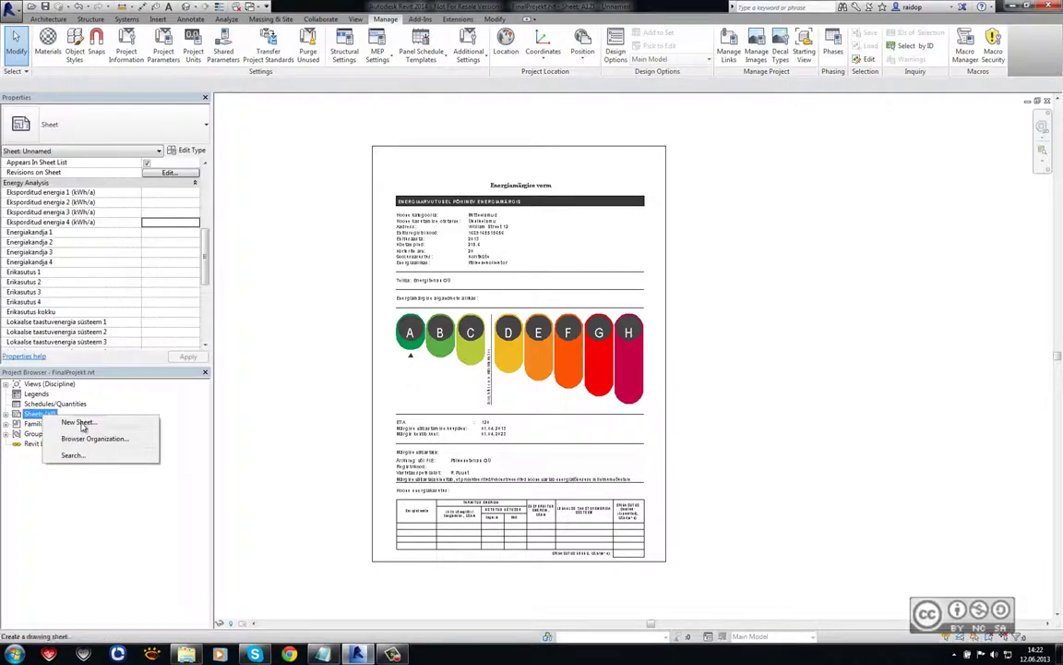
{"action": "left_click", "coordinate": [78, 422]}
{"action": "left_click", "coordinate": [471, 233]}
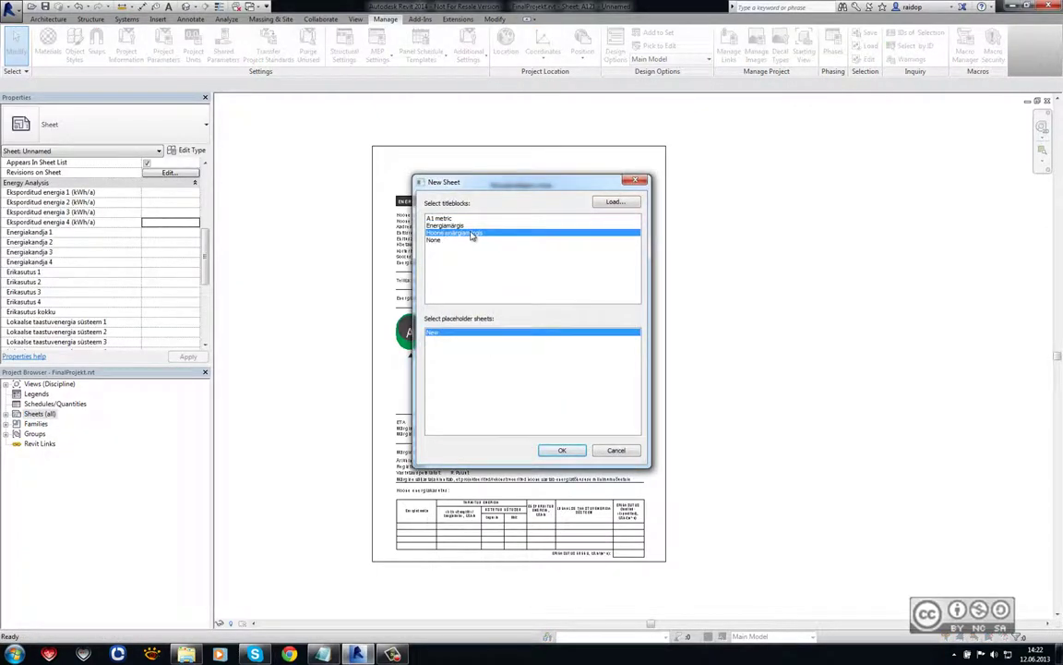
{"action": "left_click", "coordinate": [561, 450]}
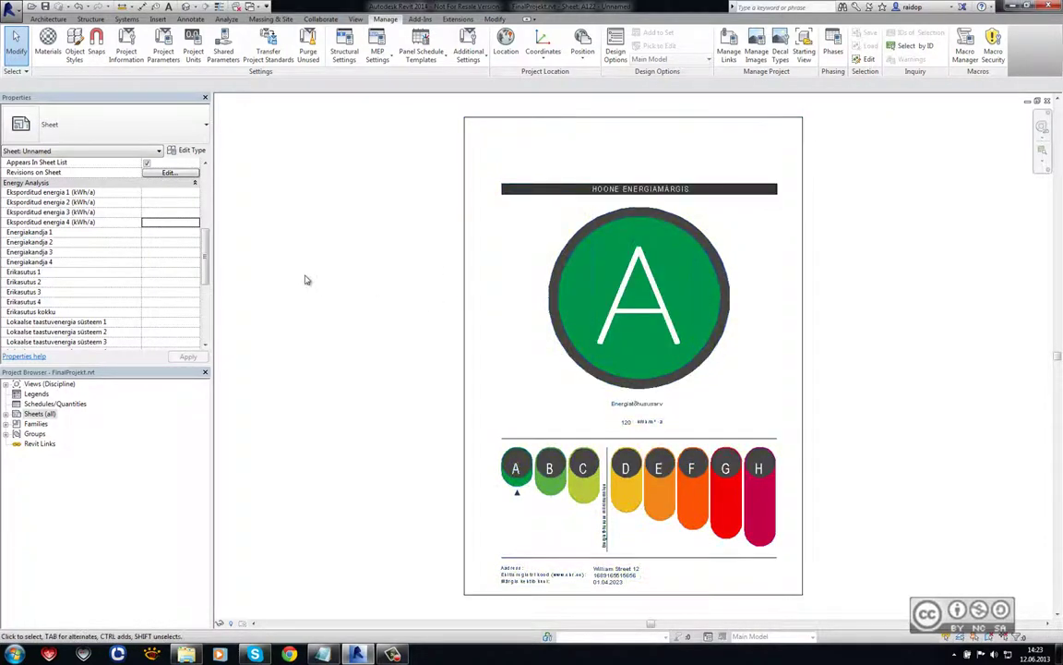
{"action": "left_click", "coordinate": [365, 290]}
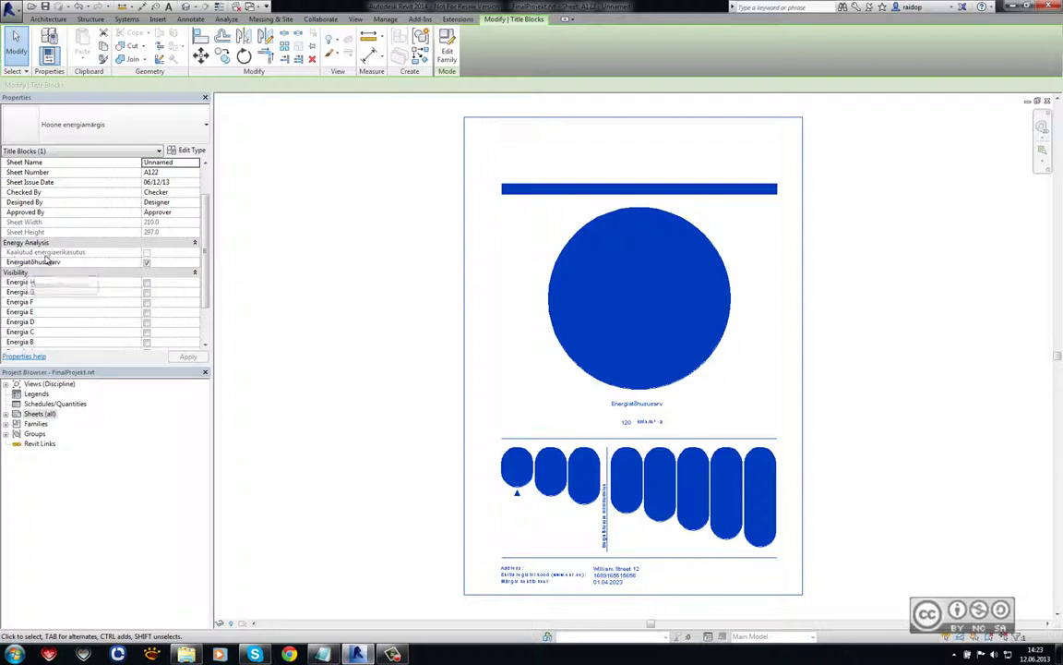
Step: Turn off the Energiatõhususarv caption option on the title block and apply it
{"action": "left_click", "coordinate": [147, 263]}
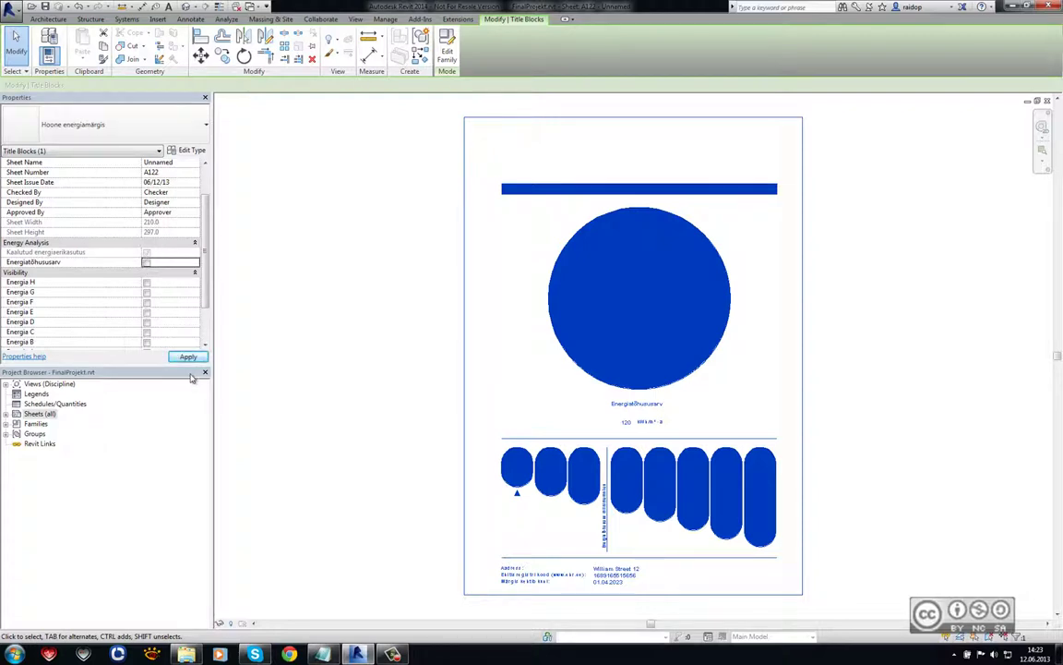
{"action": "left_click", "coordinate": [188, 357]}
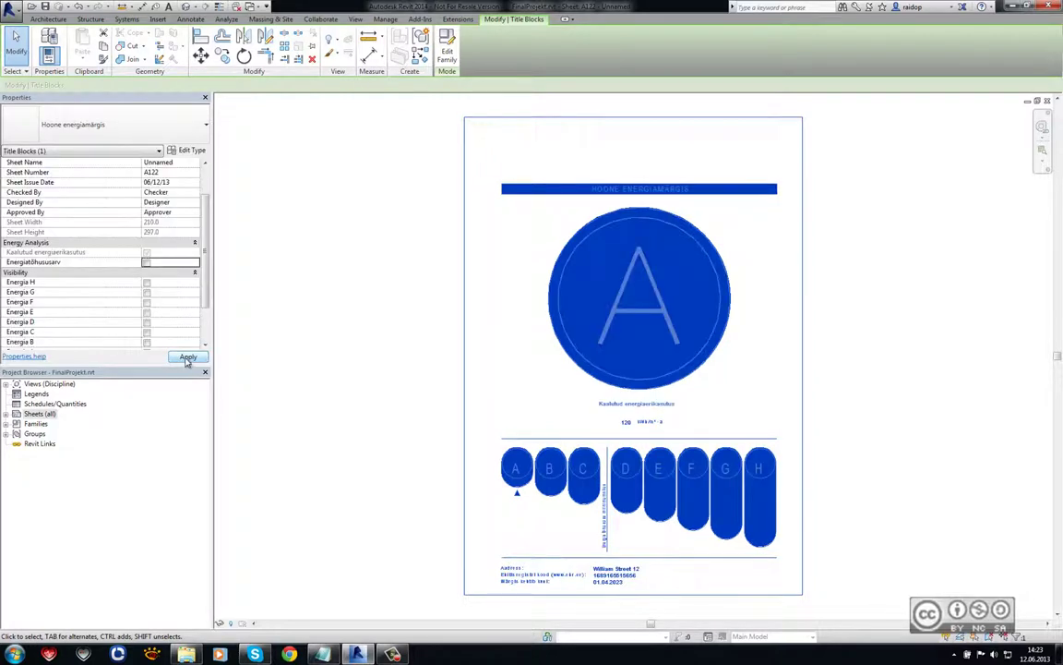
{"action": "left_click", "coordinate": [288, 323]}
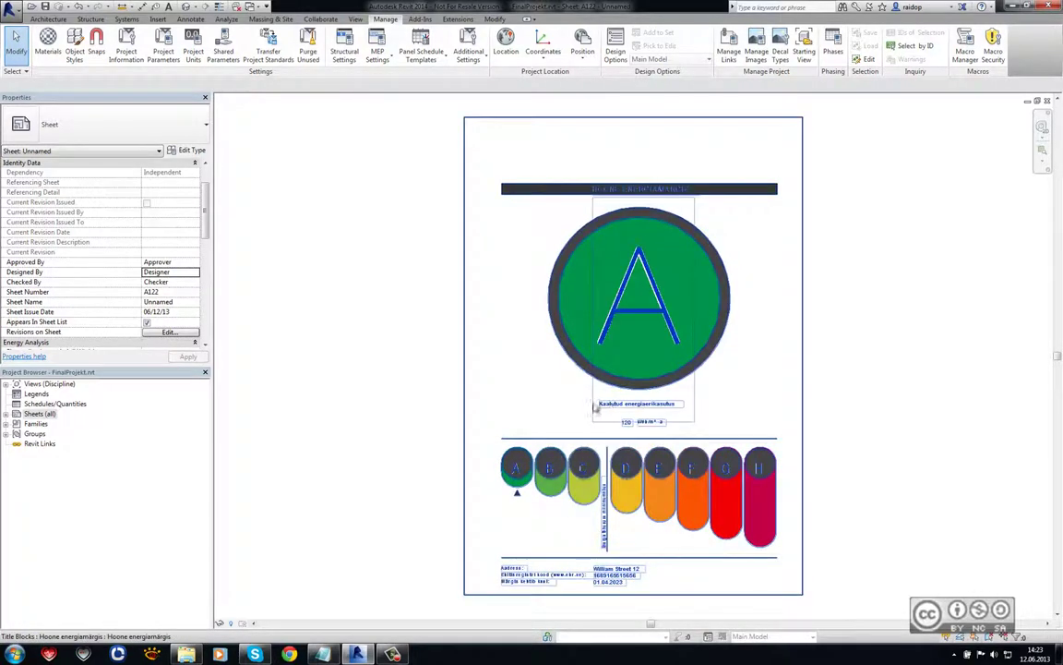
Step: Enable the Energia B visibility parameter so the sheet displays energy class B
{"action": "left_click", "coordinate": [595, 408]}
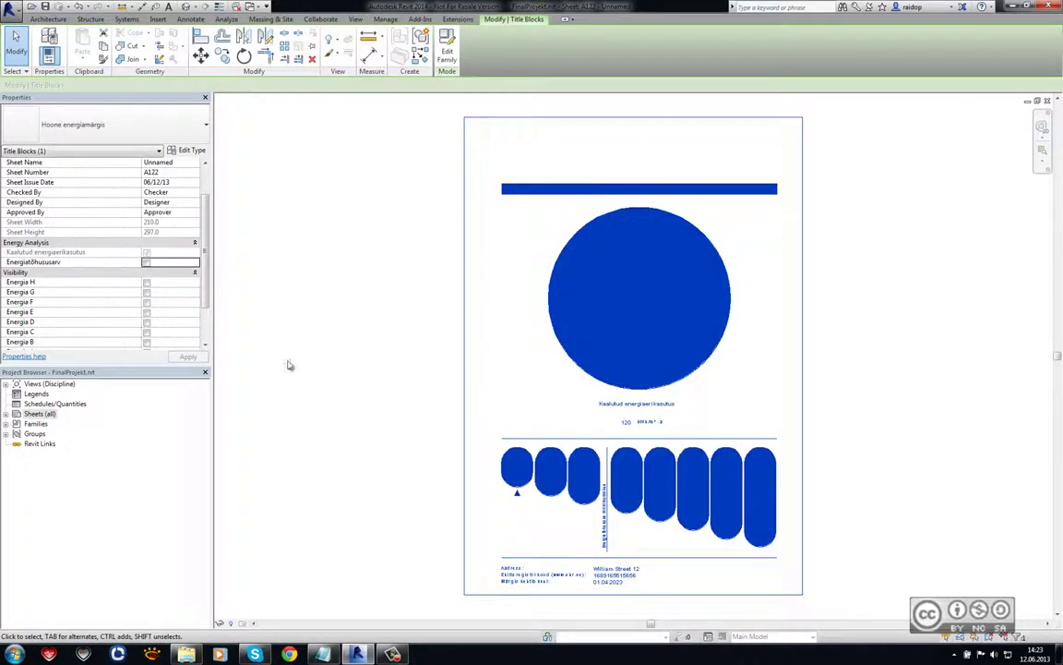
{"action": "scroll", "coordinate": [204, 311], "scroll_direction": "down", "scroll_amount": 1}
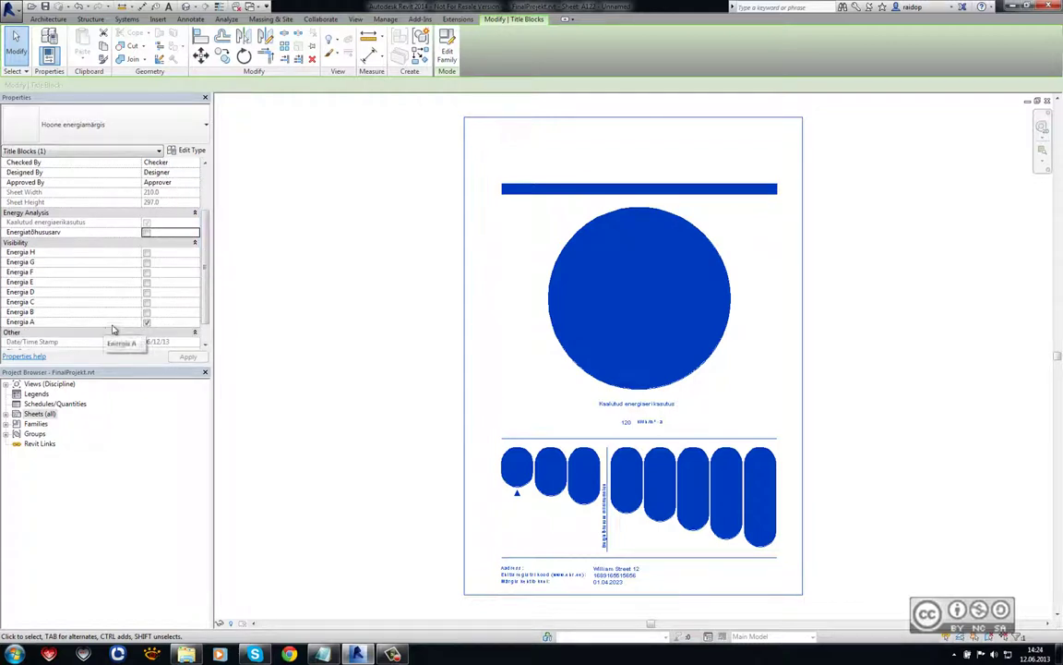
{"action": "left_click", "coordinate": [147, 312]}
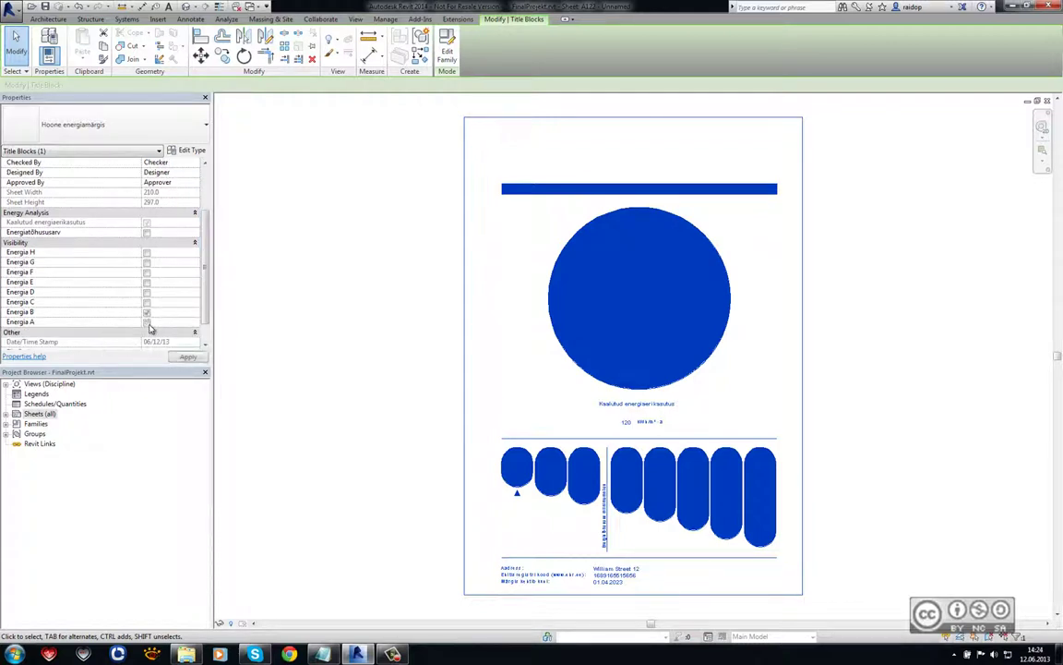
{"action": "left_click", "coordinate": [188, 357]}
{"action": "left_click", "coordinate": [313, 342]}
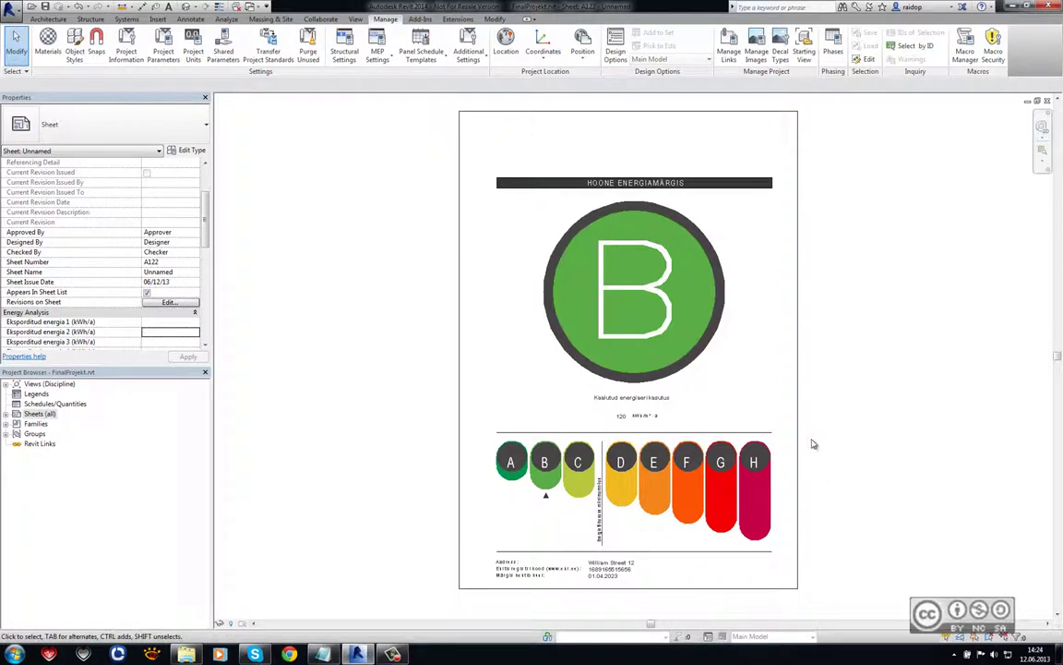
{"action": "scroll", "coordinate": [620, 427], "scroll_direction": "up", "scroll_amount": 2}
{"action": "scroll", "coordinate": [613, 421], "scroll_direction": "up", "scroll_amount": 2}
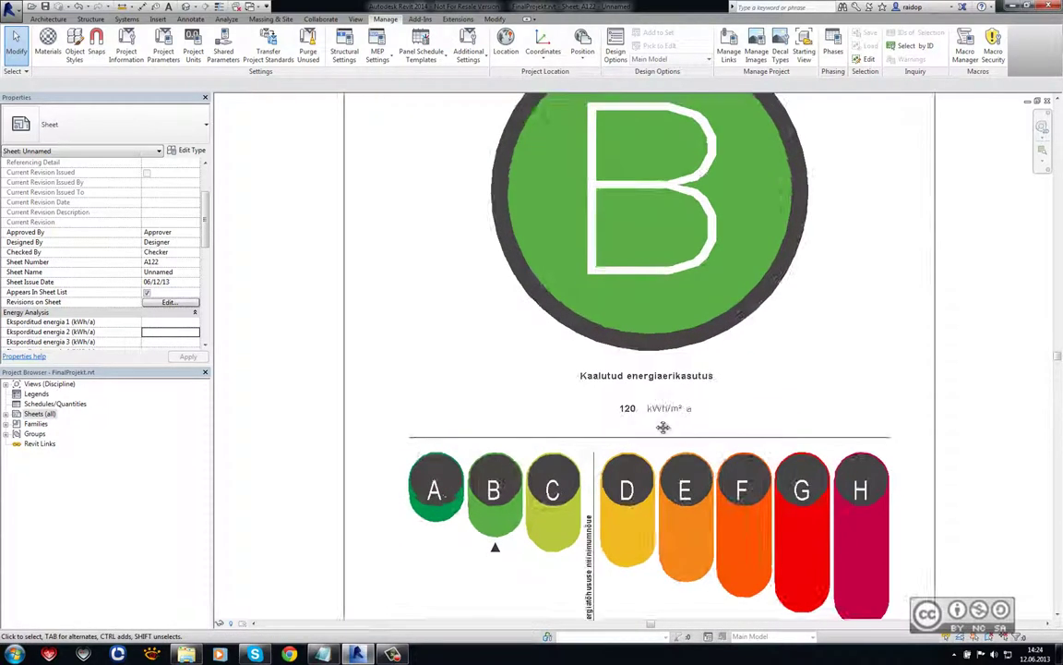
{"action": "middle_click_drag", "start_coordinate": [598, 428], "coordinate": [621, 238]}
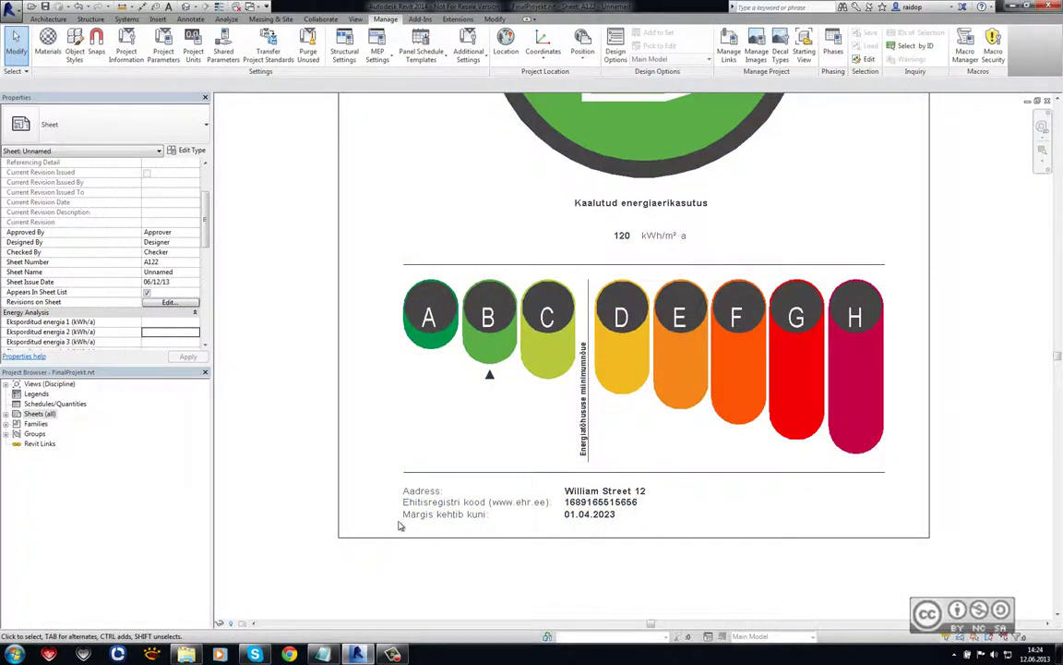
{"action": "left_click", "coordinate": [127, 46]}
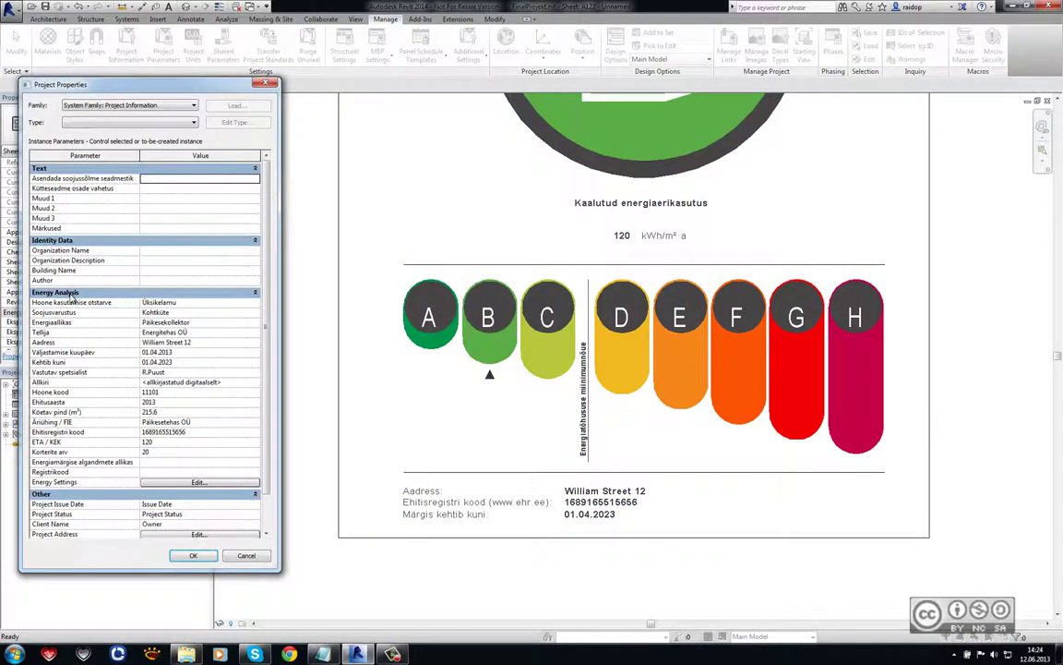
{"action": "left_click", "coordinate": [246, 555]}
{"action": "scroll", "coordinate": [323, 351], "scroll_direction": "down", "scroll_amount": 3}
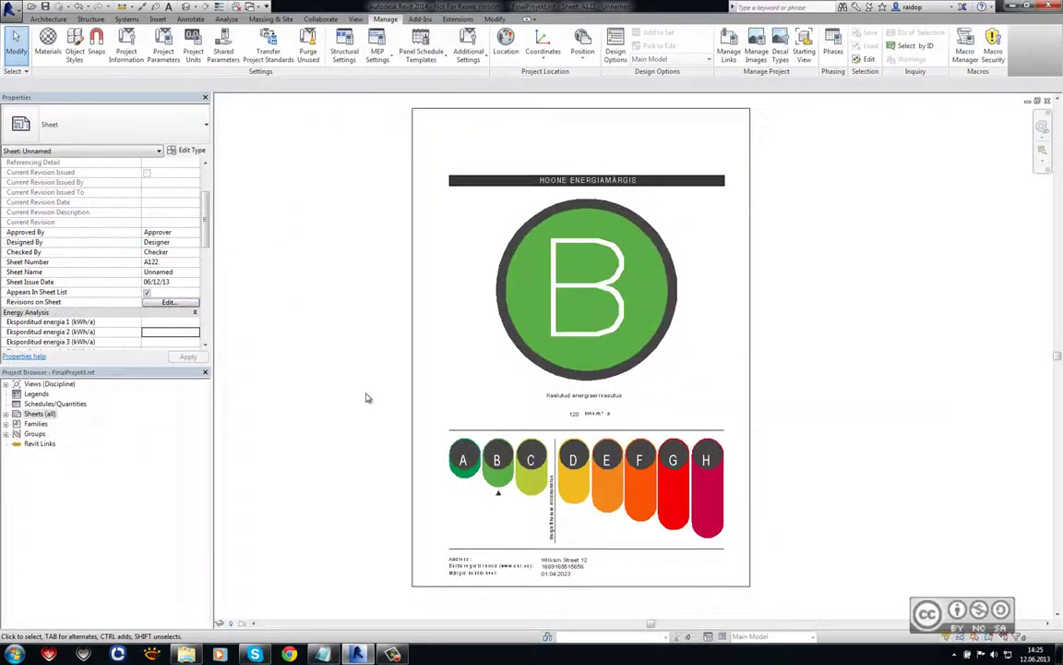